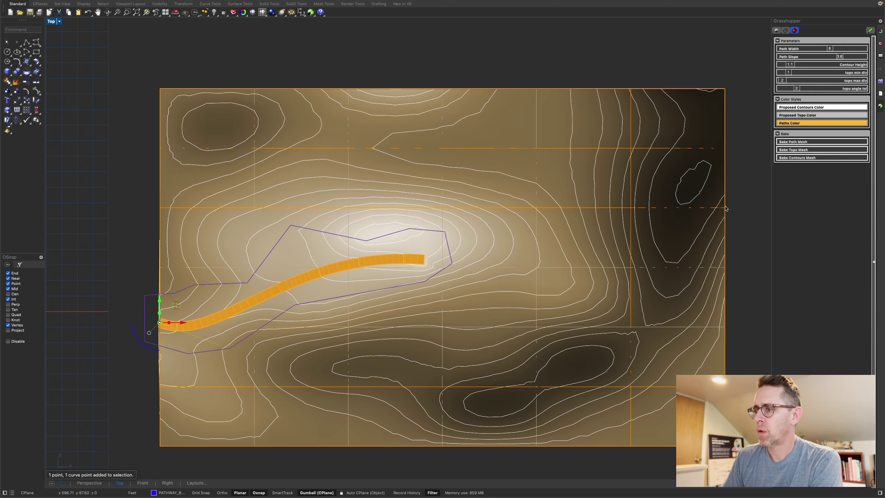
- Examine the orange path, its patch boundary and the graded contours in the Perspective view from several angles
{"action": "left_click", "coordinate": [89, 484]}
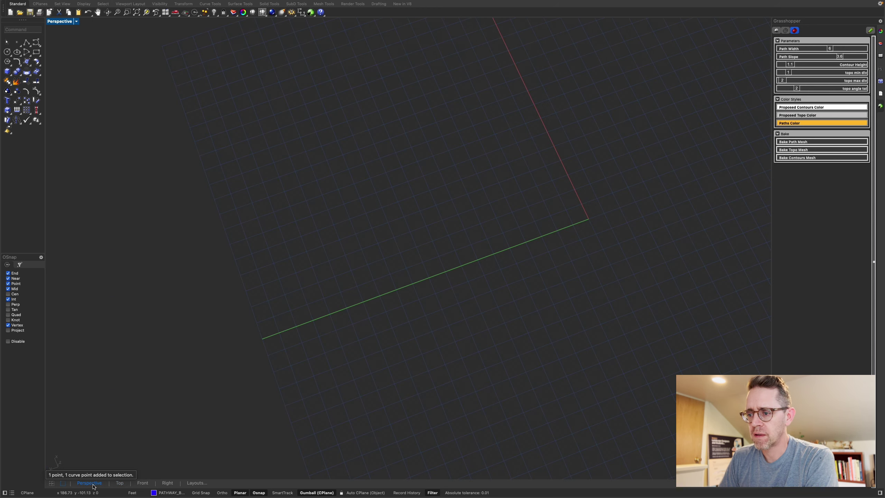
{"action": "right_click_drag", "start_coordinate": [338, 355], "coordinate": [378, 310]}
{"action": "scroll", "coordinate": [378, 311], "scroll_direction": "up", "scroll_amount": 10}
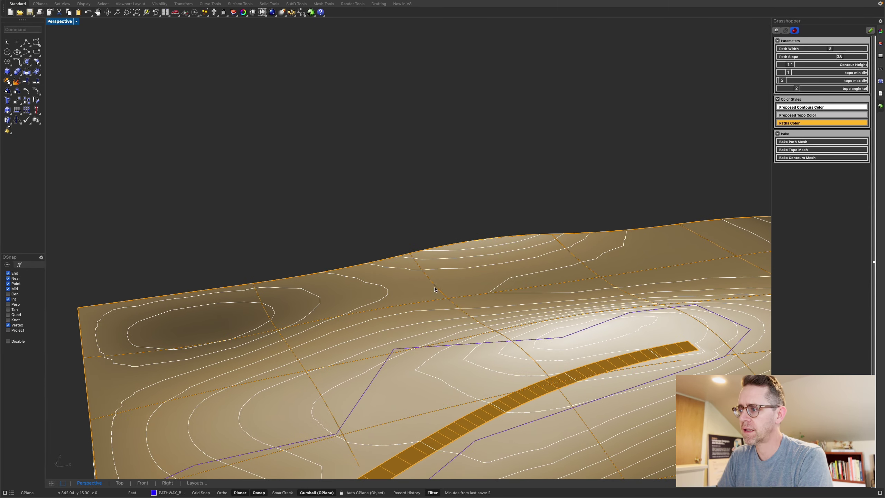
{"action": "right_click_drag", "start_coordinate": [481, 242], "coordinate": [421, 14], "text": "shift"}
{"action": "right_click_drag", "start_coordinate": [474, 329], "coordinate": [451, 231]}
{"action": "scroll", "coordinate": [451, 296], "scroll_direction": "down", "scroll_amount": 5}
{"action": "scroll", "coordinate": [451, 231], "scroll_direction": "up", "scroll_amount": 10}
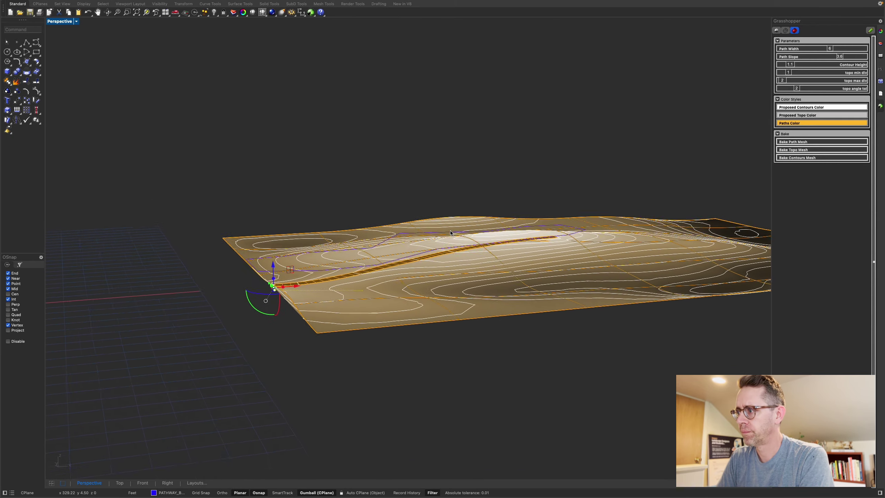
{"action": "scroll", "coordinate": [451, 233], "scroll_direction": "up", "scroll_amount": 10}
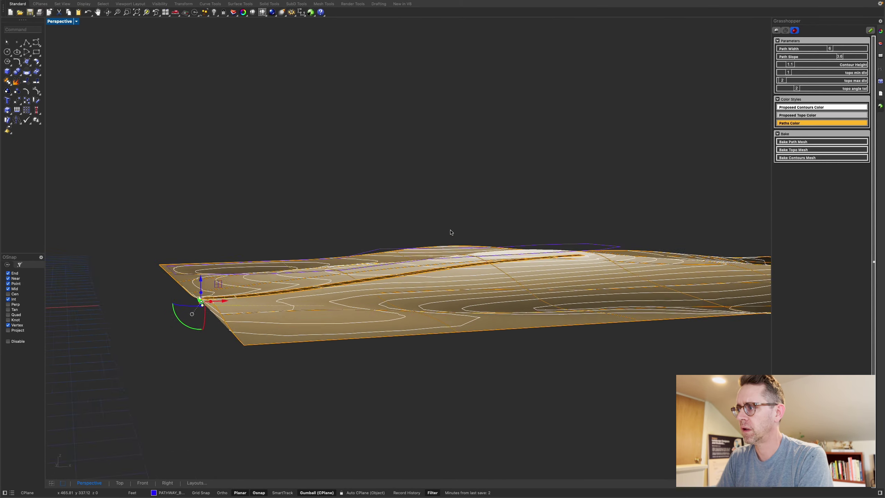
{"action": "scroll", "coordinate": [450, 231], "scroll_direction": "up", "scroll_amount": 10}
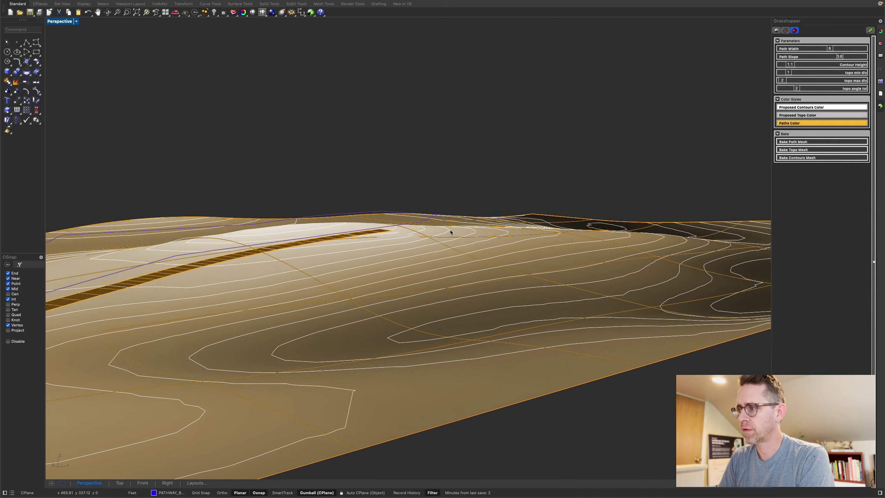
{"action": "scroll", "coordinate": [450, 232], "scroll_direction": "up", "scroll_amount": 10}
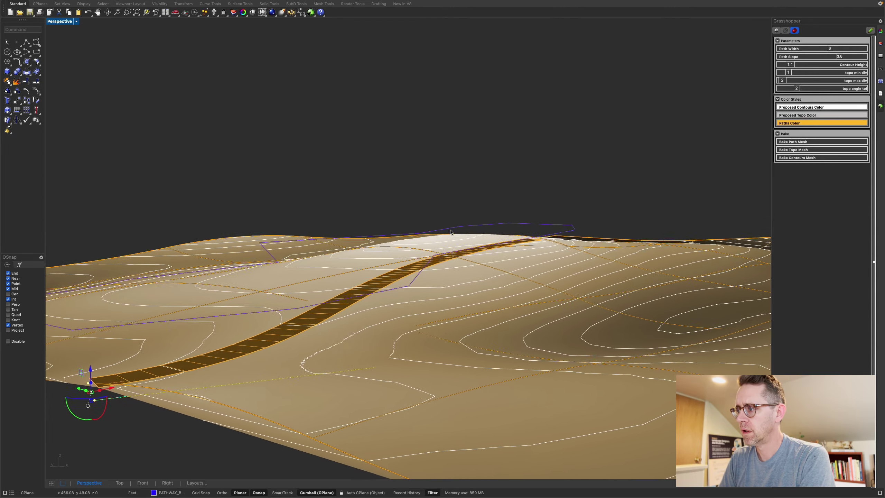
{"action": "scroll", "coordinate": [451, 231], "scroll_direction": "down", "scroll_amount": 10}
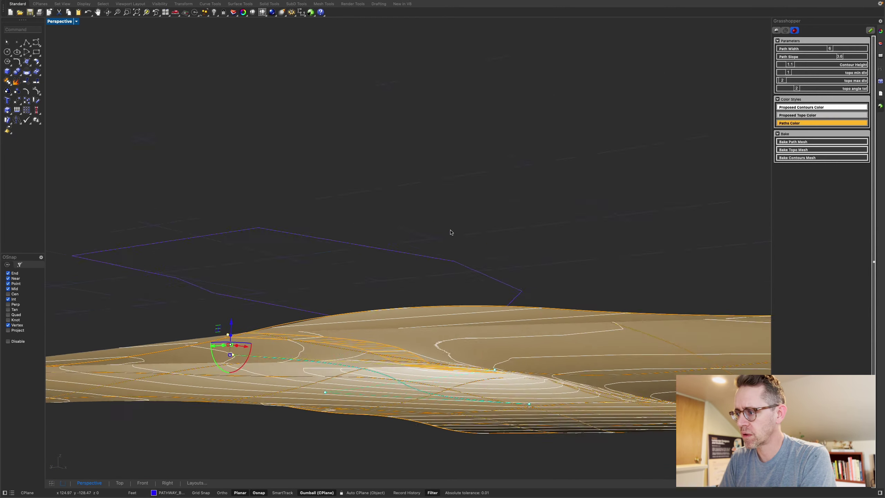
{"action": "scroll", "coordinate": [451, 231], "scroll_direction": "up", "scroll_amount": 10}
{"action": "scroll", "coordinate": [451, 232], "scroll_direction": "down", "scroll_amount": 10}
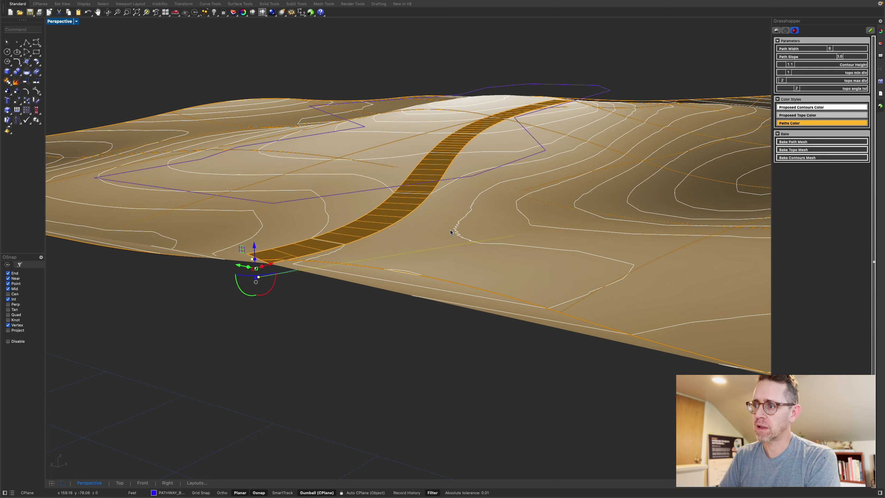
- Adjust the elevation of the spot point at the lower start of the path
{"action": "left_click", "coordinate": [263, 332]}
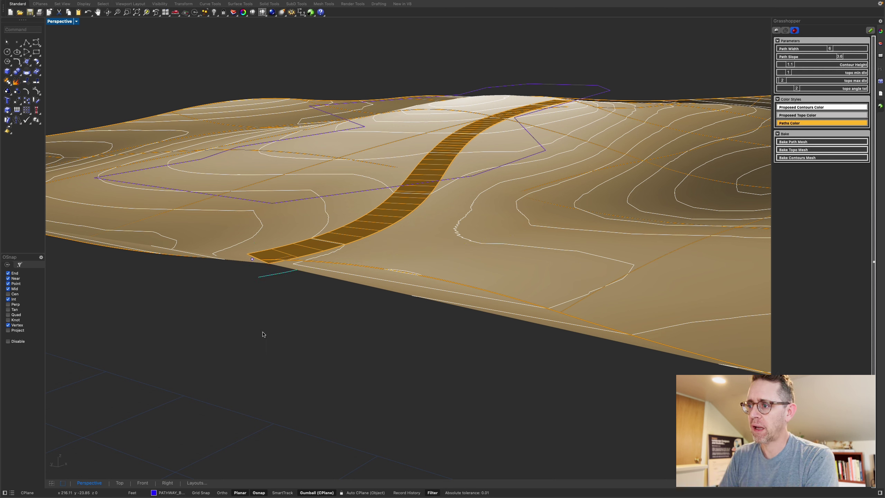
{"action": "left_click", "coordinate": [253, 259]}
{"action": "mouse_move", "coordinate": [252, 236]}
{"action": "left_mouse_down"}
{"action": "mouse_move", "coordinate": [258, 207]}
{"action": "mouse_move", "coordinate": [250, 212]}
{"action": "mouse_move", "coordinate": [255, 240]}
{"action": "left_mouse_up"}
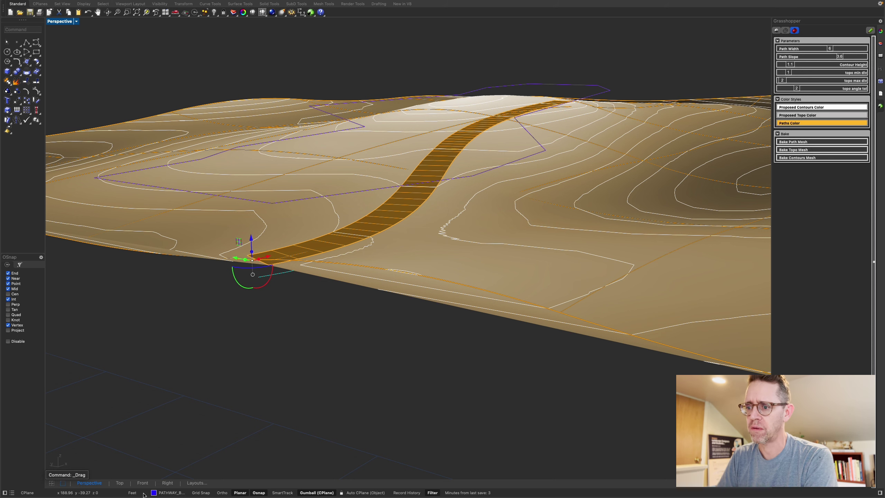
- In the Top view, copy the path centerline, spot point and patch boundary together to the southeast slope of the terrain
{"action": "left_click", "coordinate": [120, 483]}
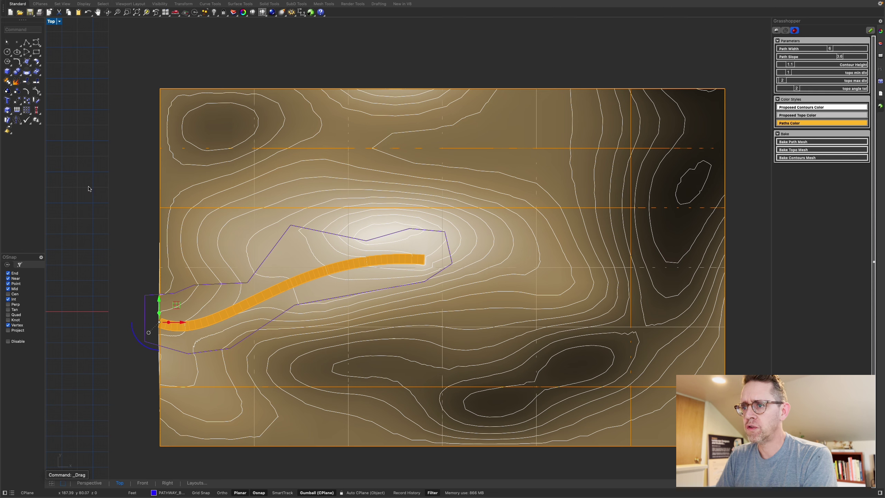
{"action": "left_click_drag", "start_coordinate": [89, 189], "coordinate": [453, 375]}
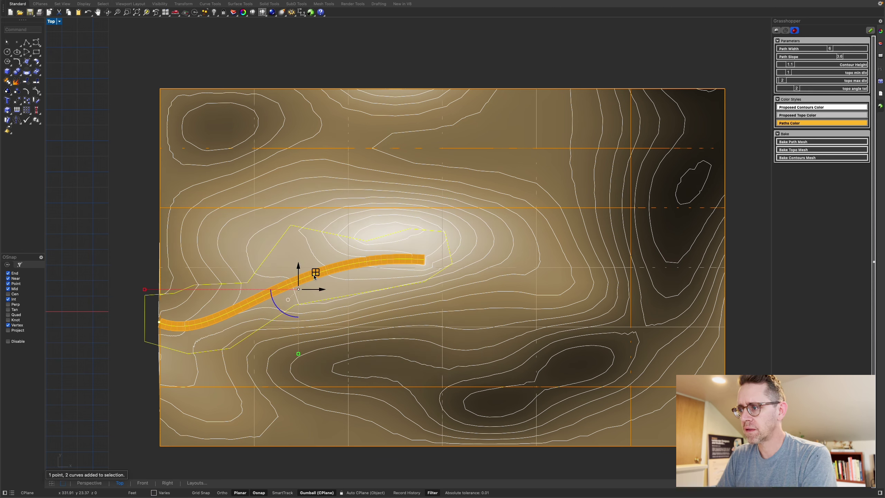
{"action": "left_click_drag", "start_coordinate": [315, 272], "coordinate": [522, 331]}
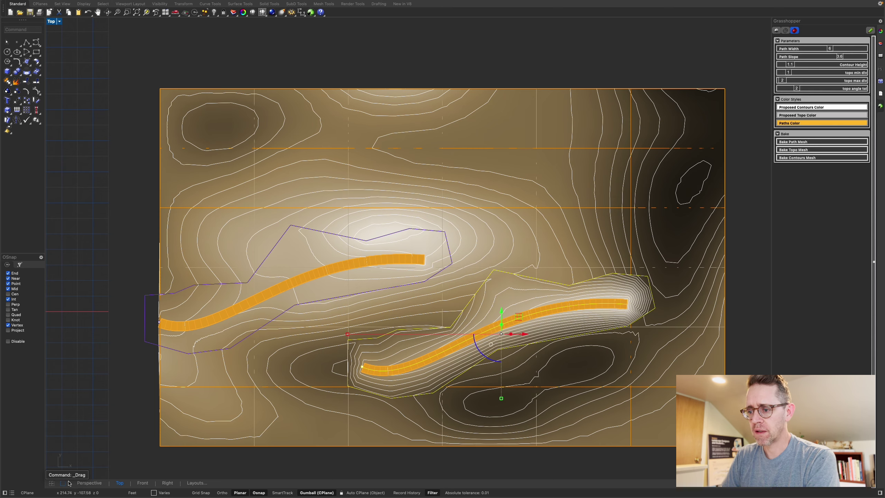
- In the Perspective view, lower the copied path's bottom spot point toward the existing terrain
{"action": "left_click", "coordinate": [89, 483]}
{"action": "right_click_drag", "start_coordinate": [523, 242], "coordinate": [28, 276]}
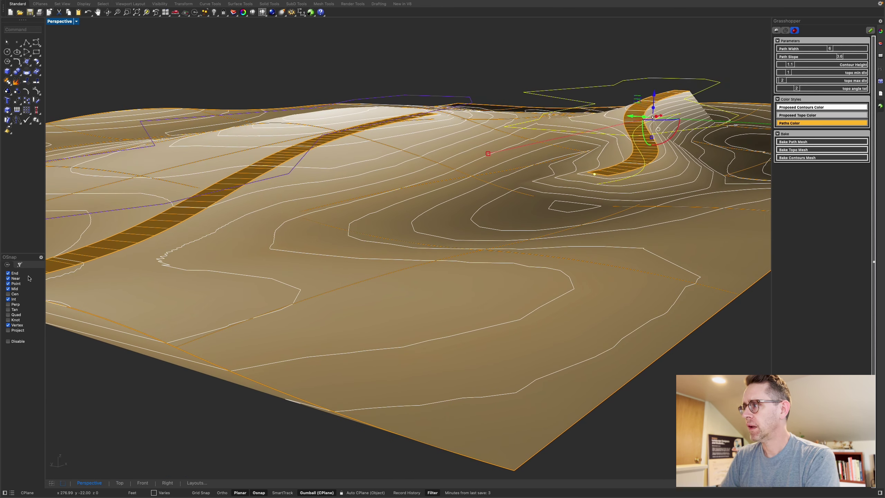
{"action": "left_click", "coordinate": [595, 175]}
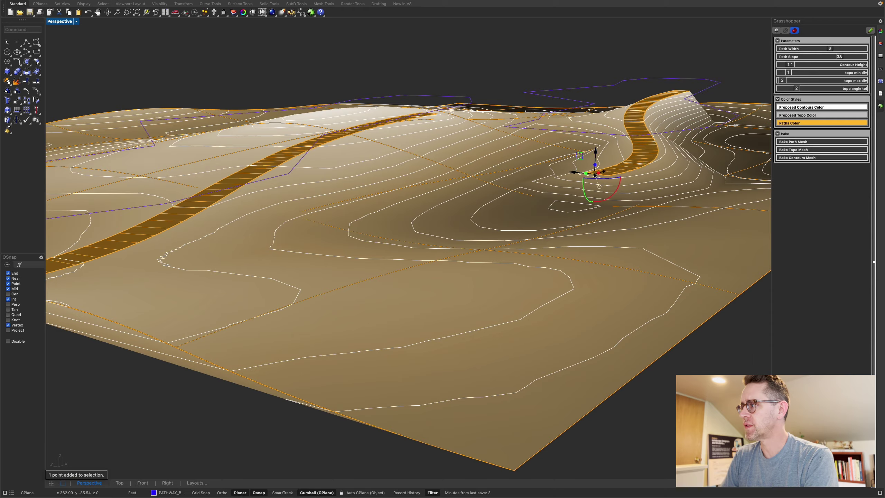
{"action": "left_click_drag", "start_coordinate": [599, 175], "coordinate": [599, 175]}
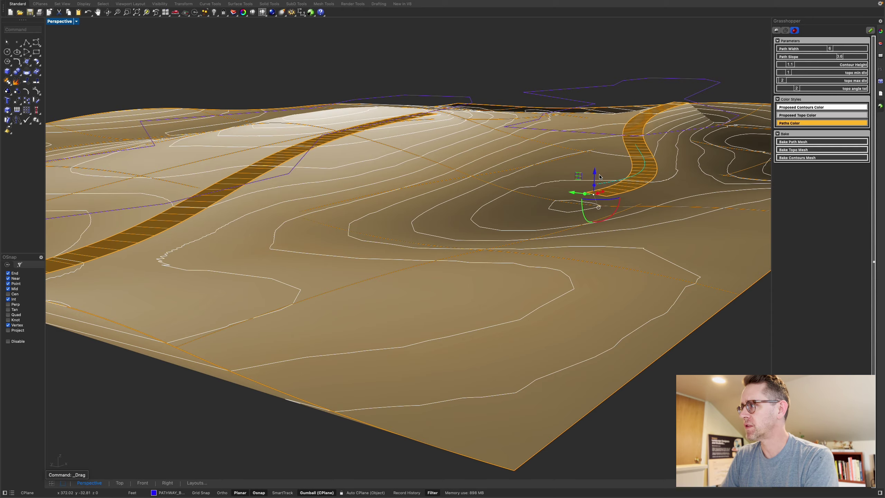
- Examine both paths and the surrounding contours from above in the Perspective view
{"action": "right_click_drag", "start_coordinate": [644, 160], "coordinate": [634, 160]}
{"action": "scroll", "coordinate": [634, 162], "scroll_direction": "down", "scroll_amount": 4}
{"action": "right_click_drag", "start_coordinate": [682, 176], "coordinate": [223, 255]}
{"action": "right_click_drag", "start_coordinate": [519, 246], "coordinate": [485, 267]}
{"action": "scroll", "coordinate": [490, 254], "scroll_direction": "down", "scroll_amount": 4}
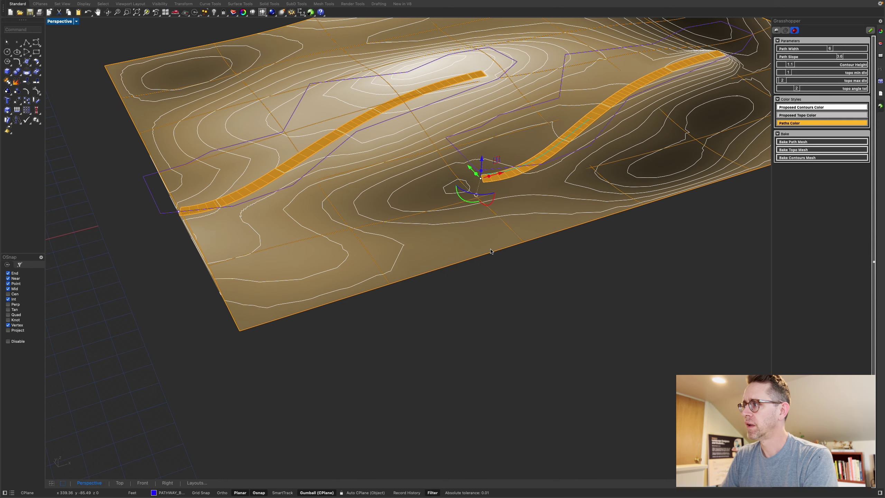
{"action": "right_click_drag", "start_coordinate": [539, 187], "coordinate": [475, 257], "text": "shift"}
{"action": "scroll", "coordinate": [610, 132], "scroll_direction": "up", "scroll_amount": 2}
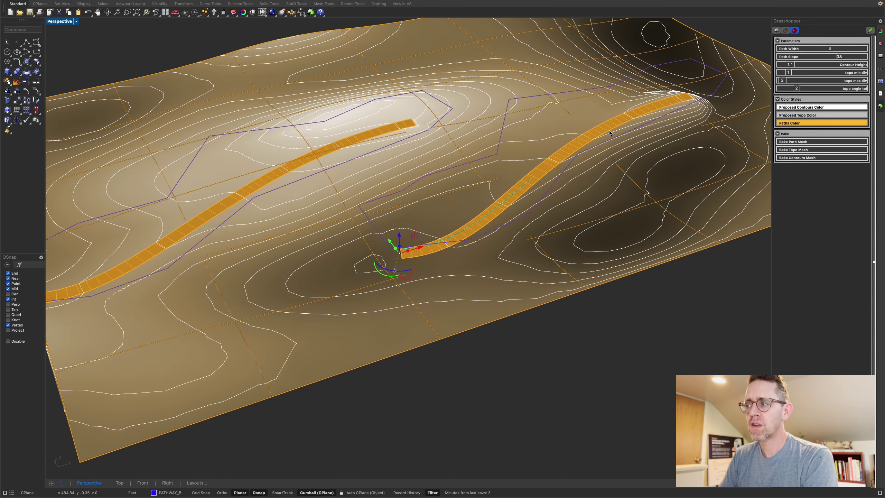
- Switch to the Grasshopper definition and examine the Patch geometry pipeline connected to the second Add to Geo Set component's boundaries
{"action": "key", "text": "ctrl+Right"}
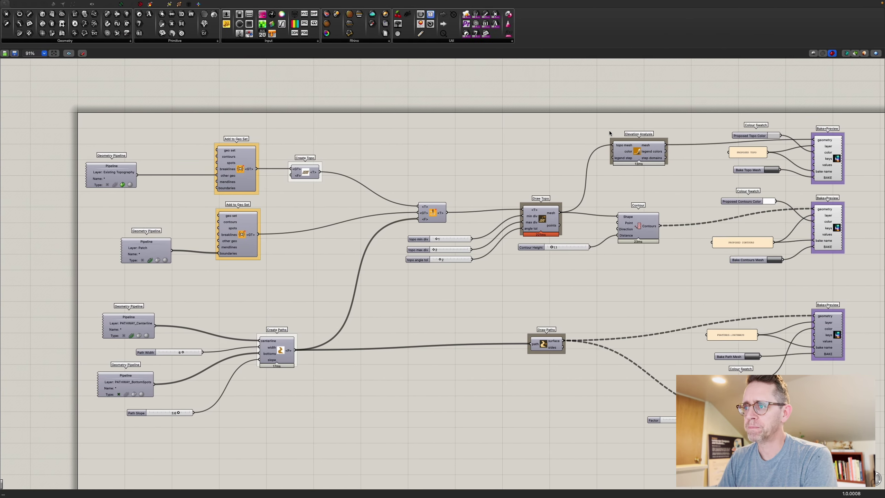
{"action": "right_click_drag", "start_coordinate": [278, 171], "coordinate": [427, 162]}
{"action": "scroll", "coordinate": [403, 161], "scroll_direction": "down", "scroll_amount": 3}
{"action": "scroll", "coordinate": [404, 162], "scroll_direction": "up", "scroll_amount": 5}
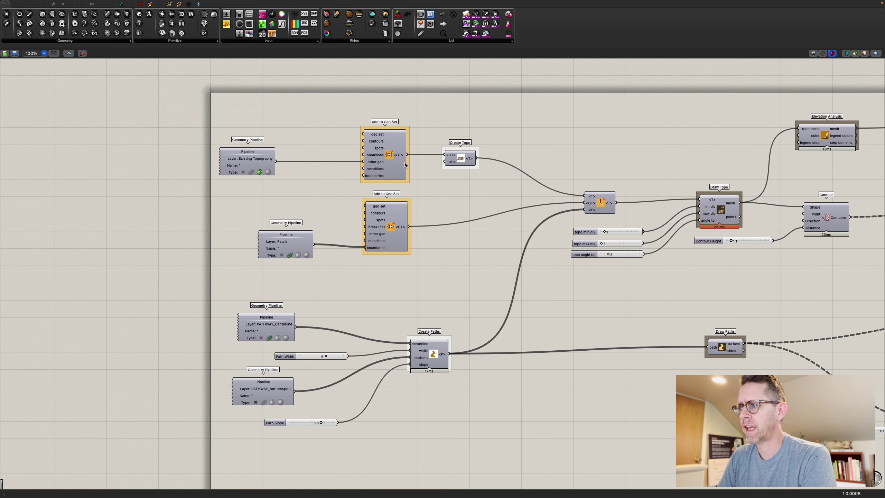
{"action": "left_click", "coordinate": [285, 249]}
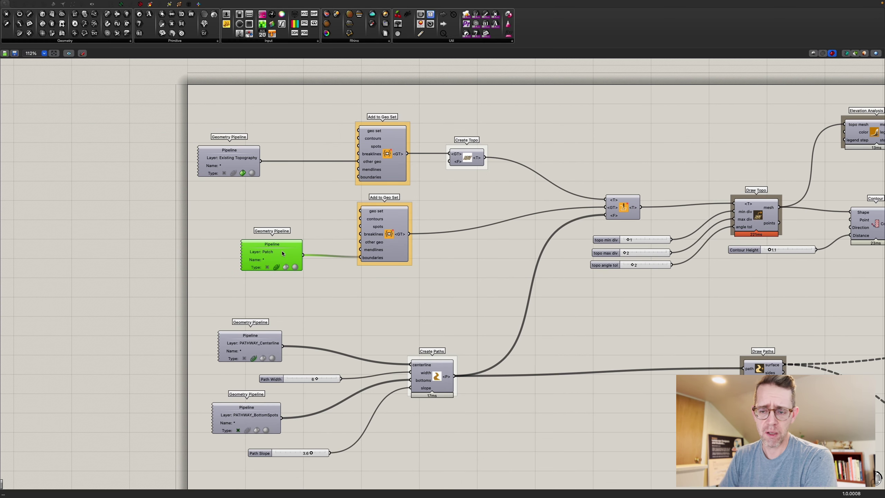
{"action": "right_click_drag", "start_coordinate": [406, 171], "coordinate": [375, 181]}
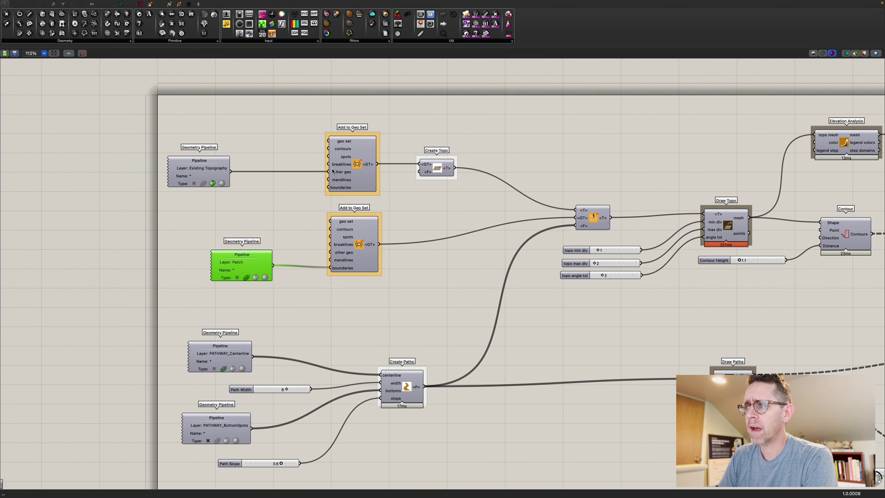
- Move the Existing Topography pipeline closer to its Add to Geo Set component on the canvas
{"action": "left_click_drag", "start_coordinate": [211, 165], "coordinate": [239, 162]}
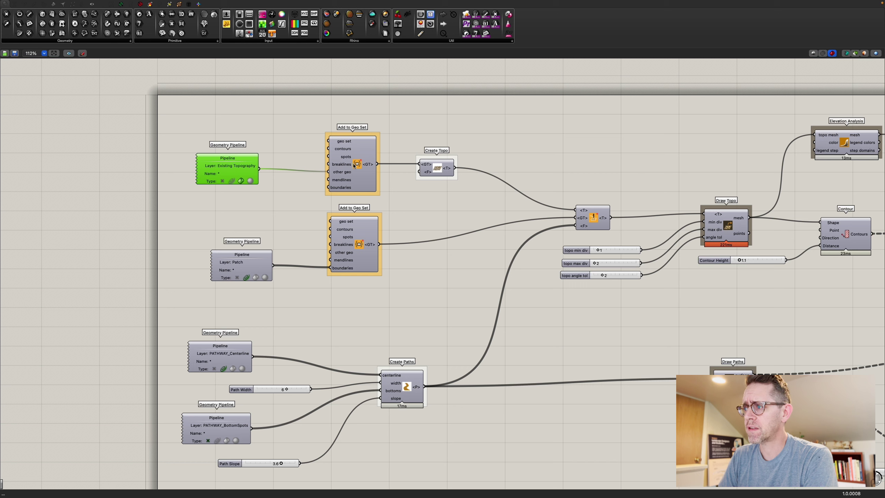
{"action": "mouse_move", "coordinate": [350, 163]}
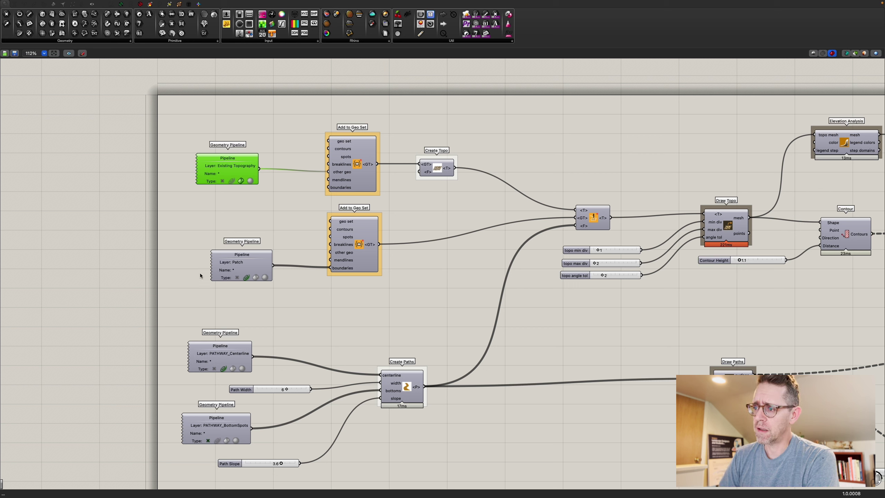
{"action": "mouse_move", "coordinate": [251, 265]}
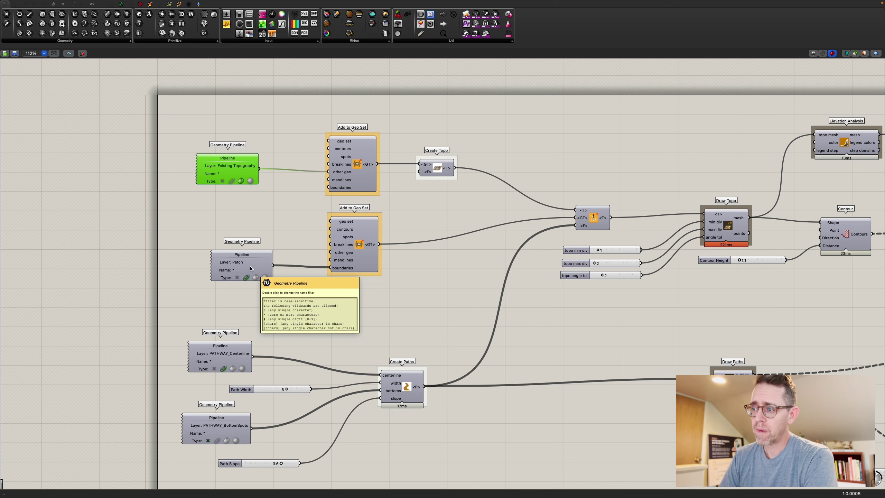
- Return to the Rhino model and inspect the patch boundary curves around the copied and original paths by selecting each one
{"action": "key", "text": "ctrl+Left"}
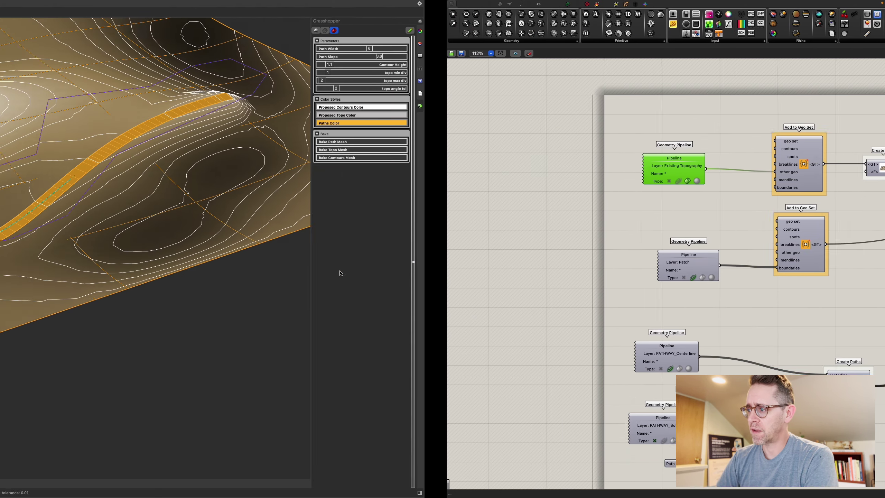
{"action": "left_click", "coordinate": [549, 194]}
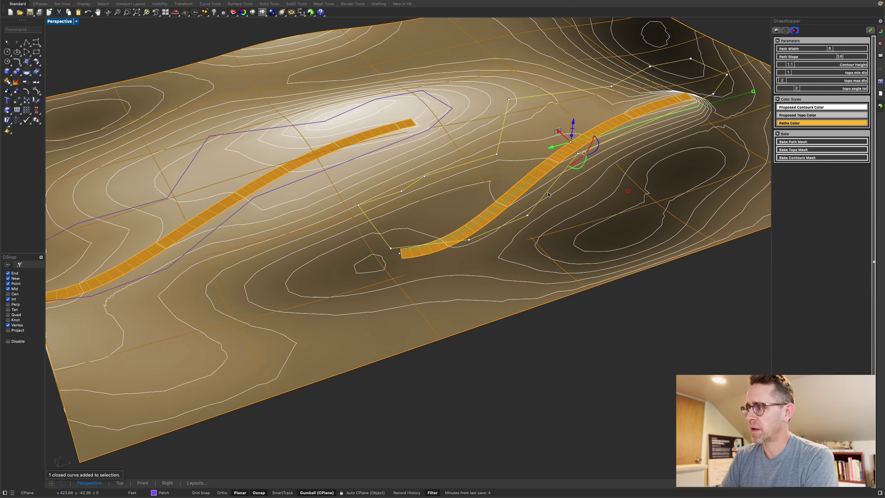
{"action": "left_click", "coordinate": [444, 119]}
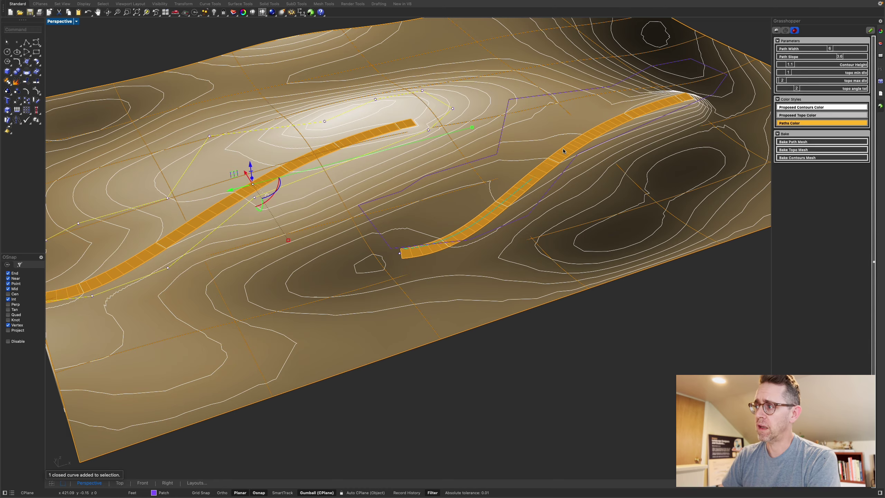
- Widen the copied patch boundary by moving its two far-end vertices east and the vertex beside the path's upper end south
{"action": "right_click_drag", "start_coordinate": [563, 148], "coordinate": [61, 364]}
{"action": "right_click_drag", "start_coordinate": [334, 299], "coordinate": [216, 320]}
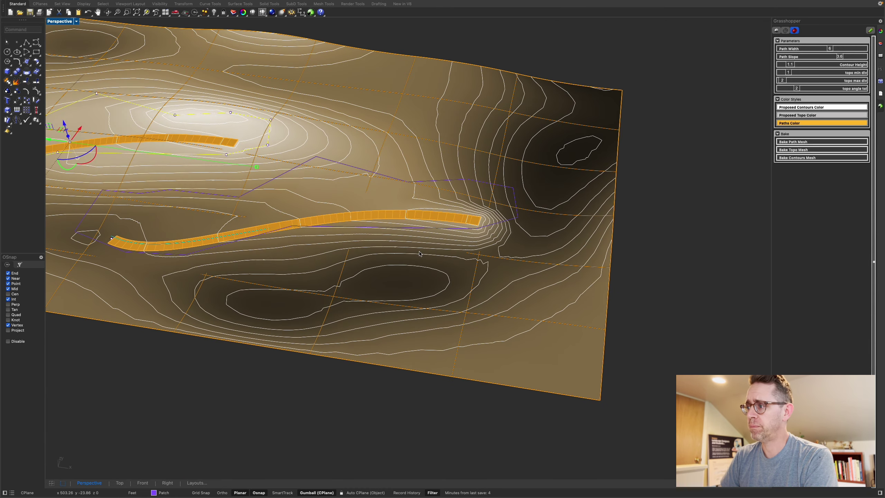
{"action": "scroll", "coordinate": [527, 231], "scroll_direction": "up", "scroll_amount": 5}
{"action": "left_click", "coordinate": [536, 206]}
{"action": "left_click", "coordinate": [528, 158]}
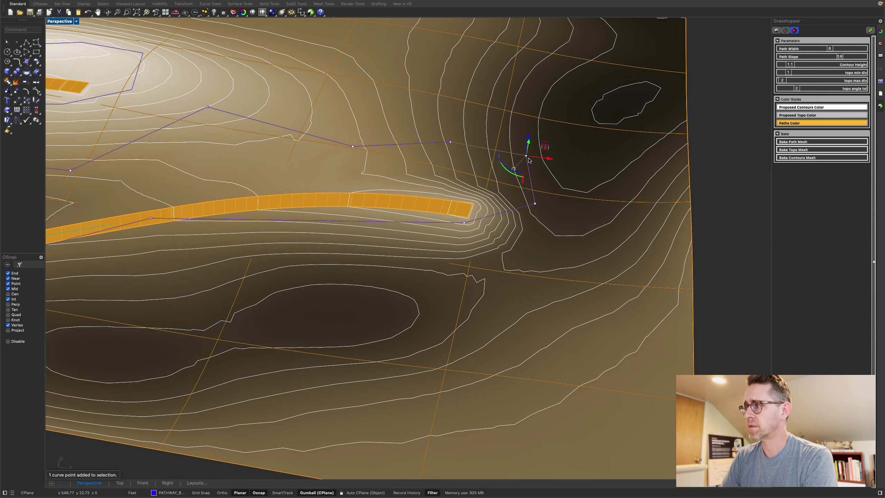
{"action": "left_click_drag", "start_coordinate": [555, 179], "coordinate": [640, 195]}
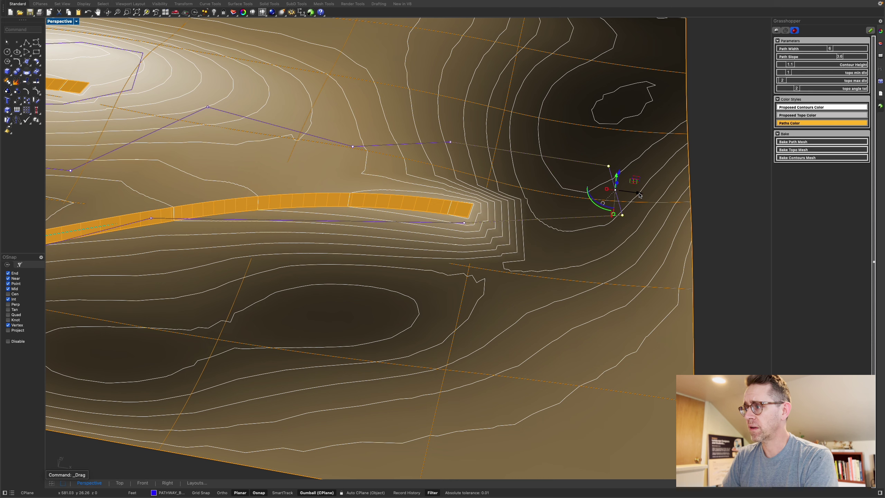
{"action": "left_click", "coordinate": [464, 223]}
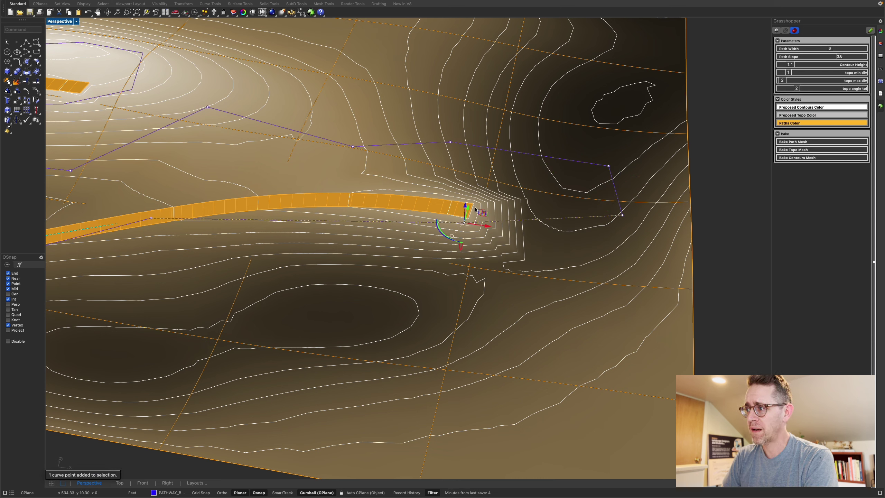
{"action": "left_click_drag", "start_coordinate": [469, 210], "coordinate": [477, 251]}
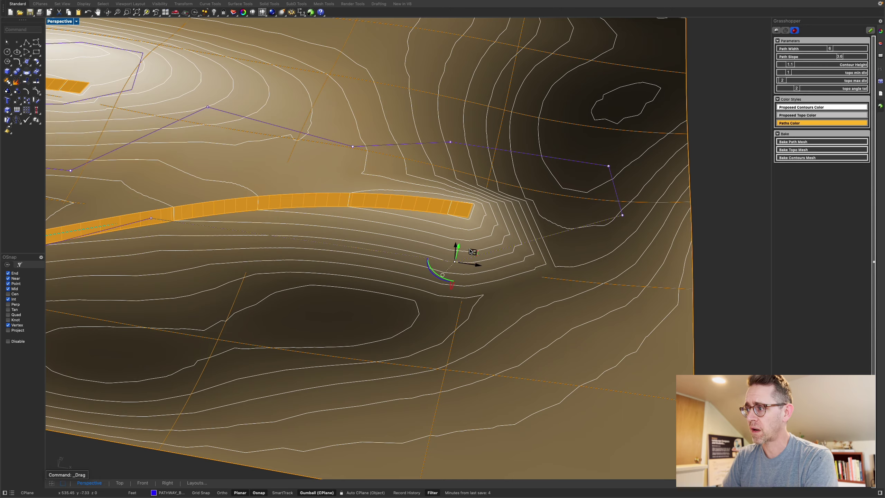
- Move the copied patch boundary's vertex just northwest of the path's upper end farther north
{"action": "right_click_drag", "start_coordinate": [477, 252], "coordinate": [500, 419]}
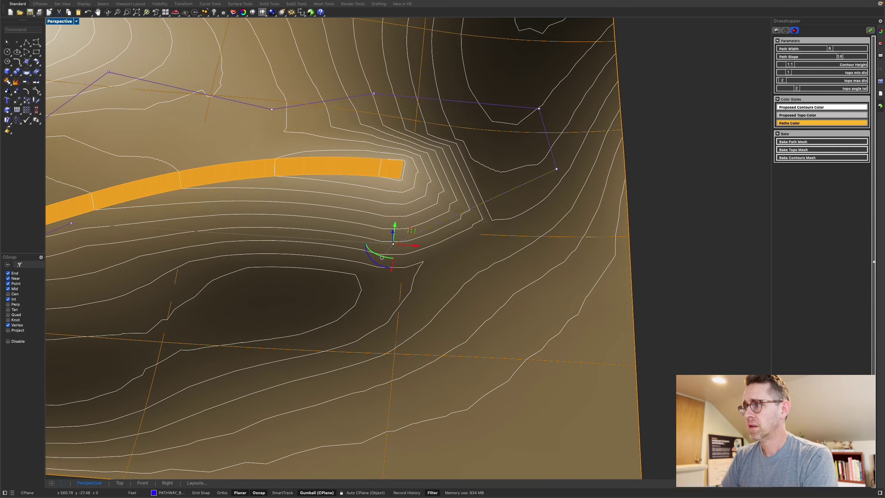
{"action": "right_click_drag", "start_coordinate": [448, 359], "coordinate": [437, 400], "text": "shift"}
{"action": "left_click", "coordinate": [364, 138]}
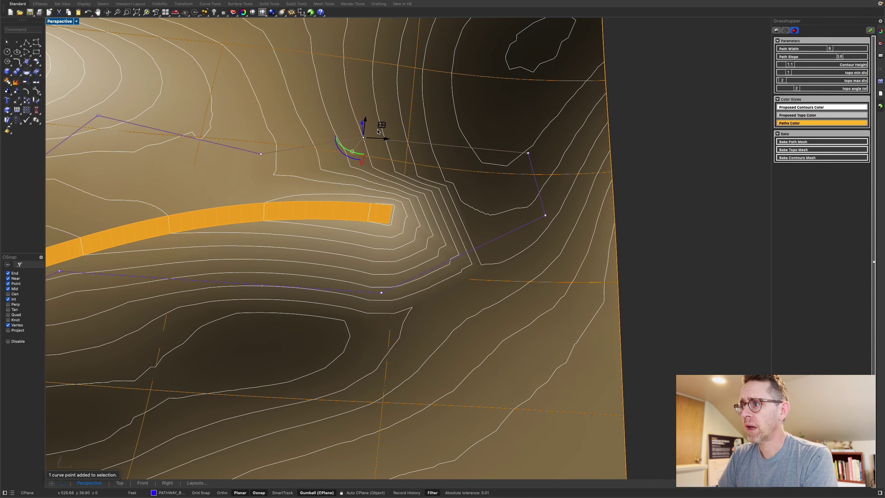
{"action": "left_click_drag", "start_coordinate": [376, 127], "coordinate": [379, 85]}
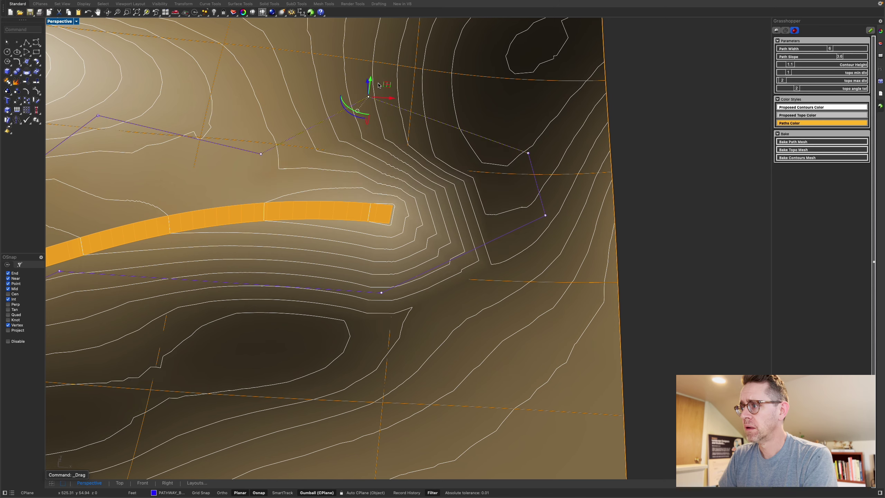
{"action": "mouse_move", "coordinate": [435, 210]}
{"action": "right_mouse_down"}
{"action": "mouse_move", "coordinate": [436, 240]}
{"action": "mouse_move", "coordinate": [438, 196]}
{"action": "right_mouse_up"}
- Switch to the Grasshopper definition, set the Path Slope input of Create Paths to 5, and return to the Rhino model
{"action": "scroll", "coordinate": [437, 213], "scroll_direction": "down", "scroll_amount": 3}
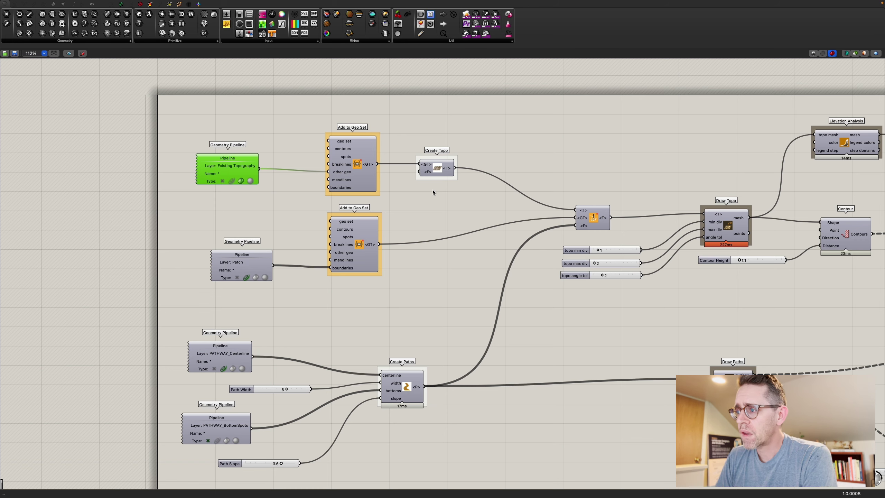
{"action": "scroll", "coordinate": [346, 228], "scroll_direction": "down", "scroll_amount": 5}
{"action": "scroll", "coordinate": [261, 206], "scroll_direction": "up", "scroll_amount": 5}
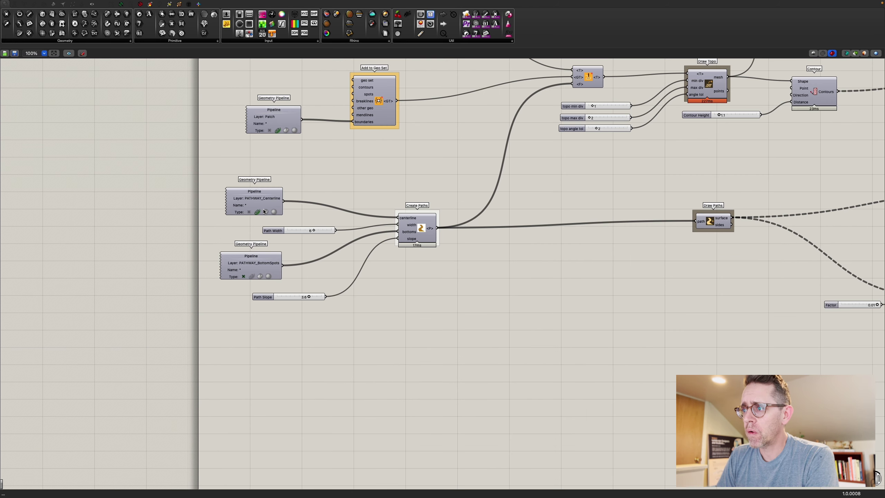
{"action": "left_click", "coordinate": [255, 194]}
{"action": "left_click_drag", "start_coordinate": [255, 194], "coordinate": [257, 193]}
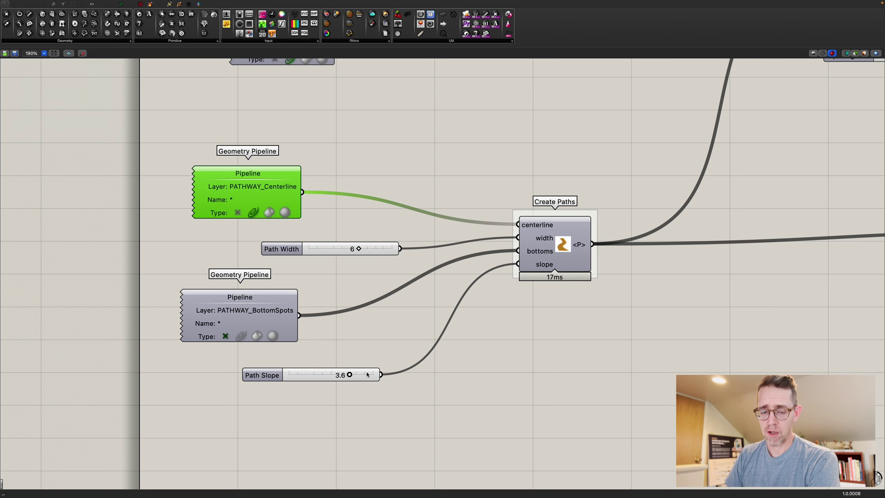
{"action": "double_click", "coordinate": [350, 375]}
{"action": "type", "text": "5"}
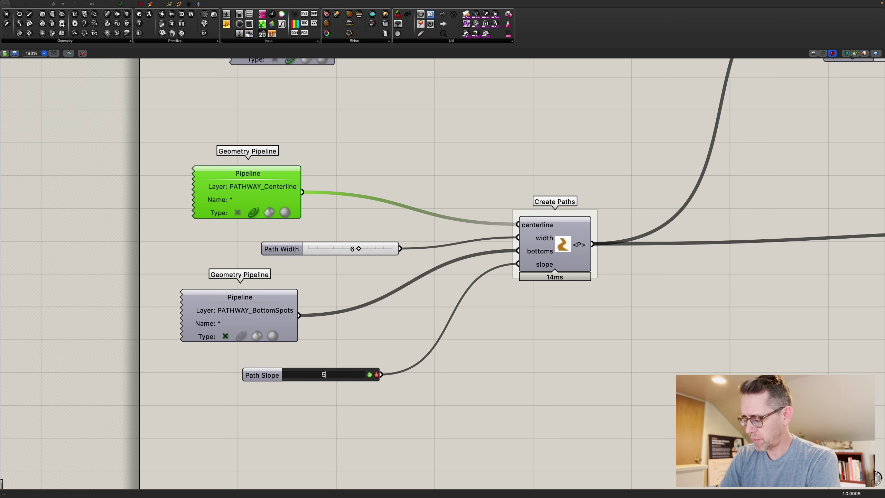
{"action": "key", "text": "Return"}
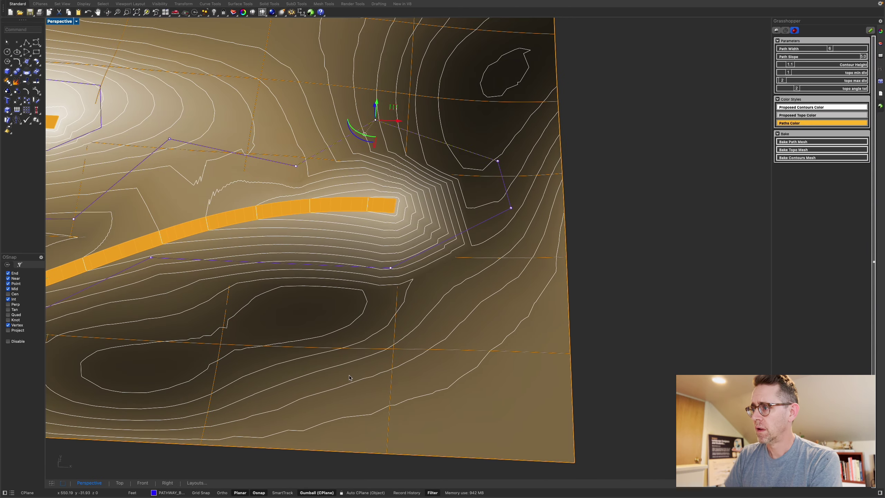
{"action": "scroll", "coordinate": [533, 282], "scroll_direction": "down", "scroll_amount": 2}
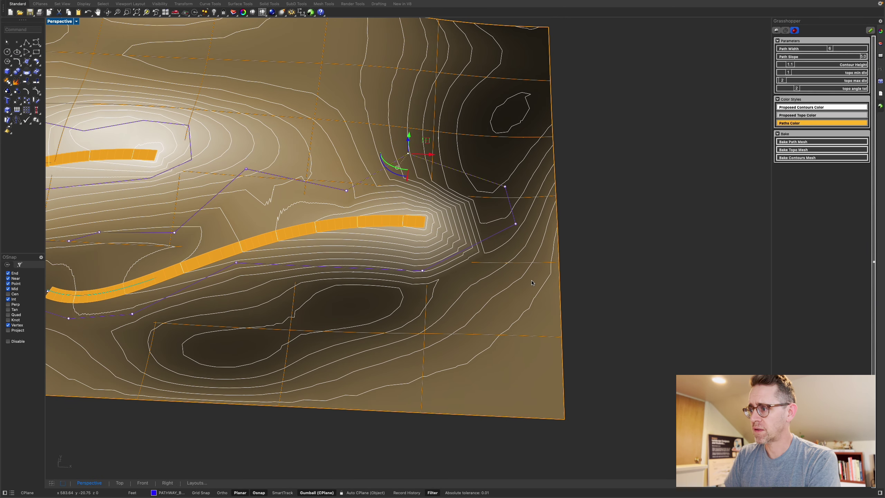
{"action": "right_click_drag", "start_coordinate": [396, 297], "coordinate": [523, 299], "text": "shift"}
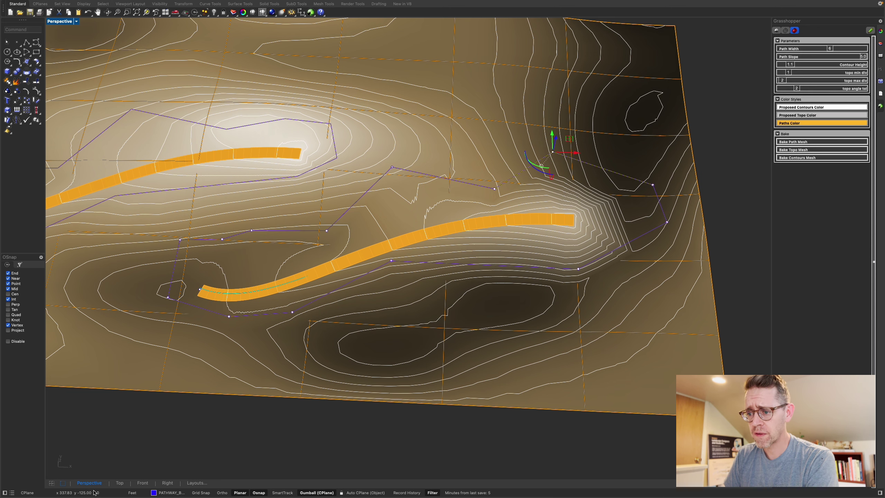
- Show the terrain in plan view and make PATHWAY_Centerline the current layer for a new polyline
{"action": "left_click", "coordinate": [125, 484]}
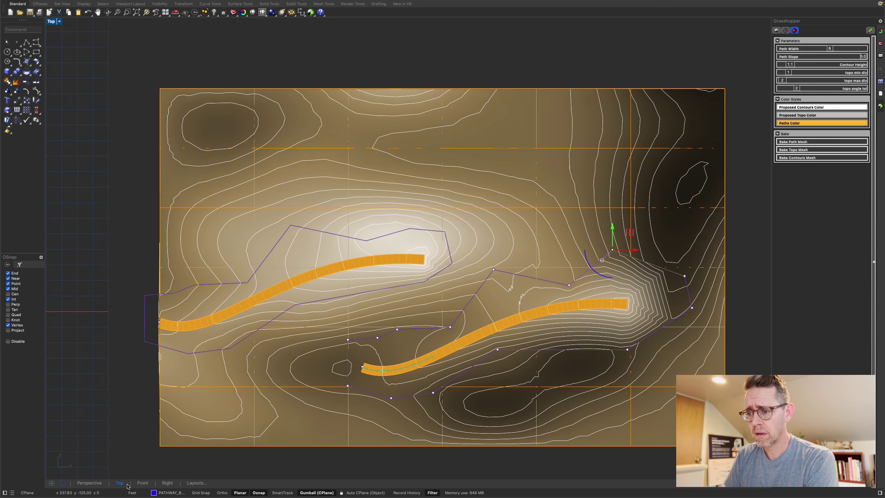
{"action": "scroll", "coordinate": [466, 248], "scroll_direction": "up", "scroll_amount": 5}
{"action": "type", "text": "pl"}
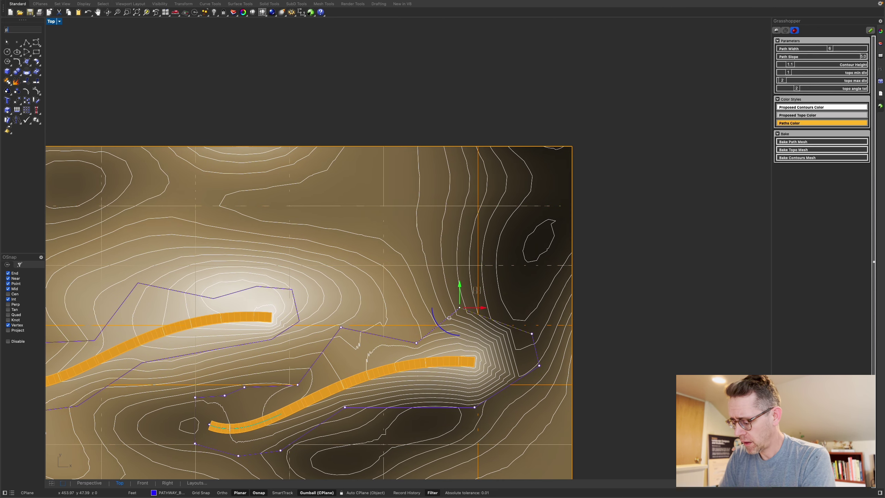
{"action": "key", "text": "BackSpace"}
{"action": "key", "text": "BackSpace"}
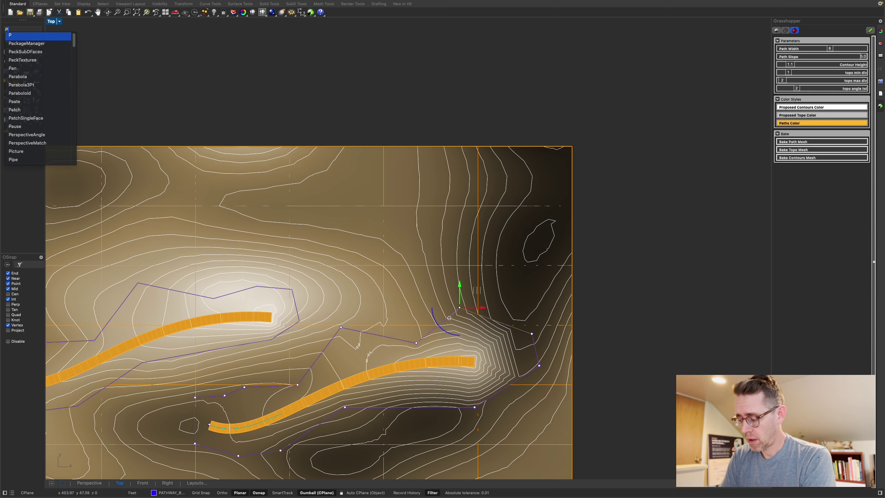
{"action": "type", "text": "olyline"}
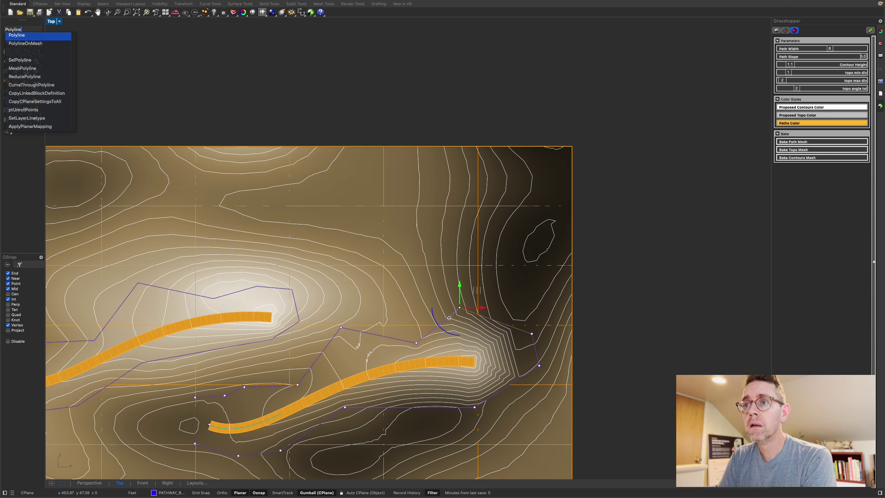
{"action": "key", "text": "Return"}
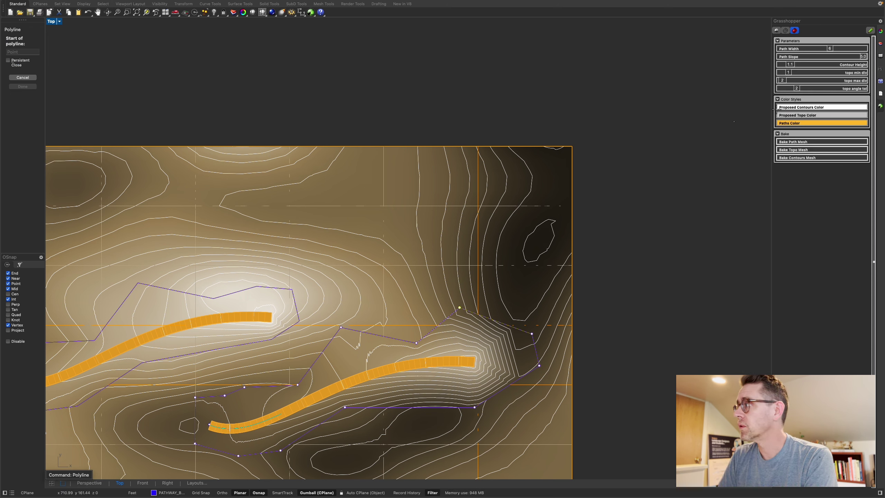
{"action": "left_click", "coordinate": [880, 55]}
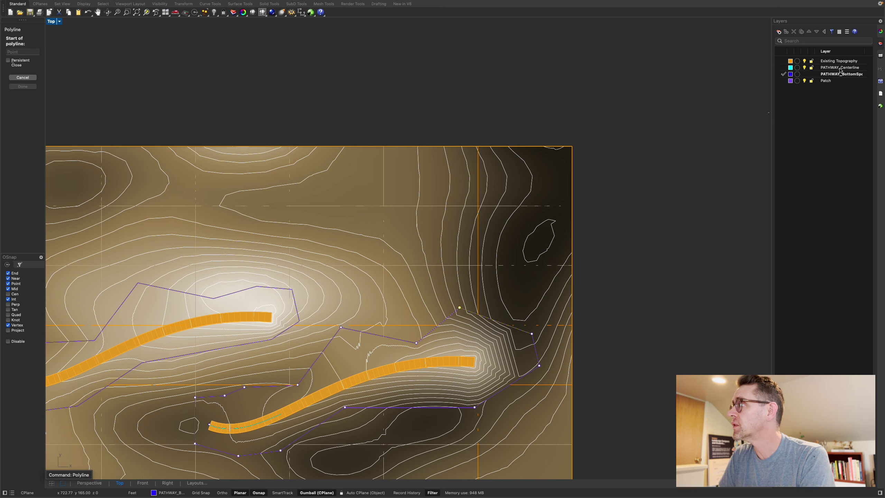
{"action": "left_click", "coordinate": [786, 69]}
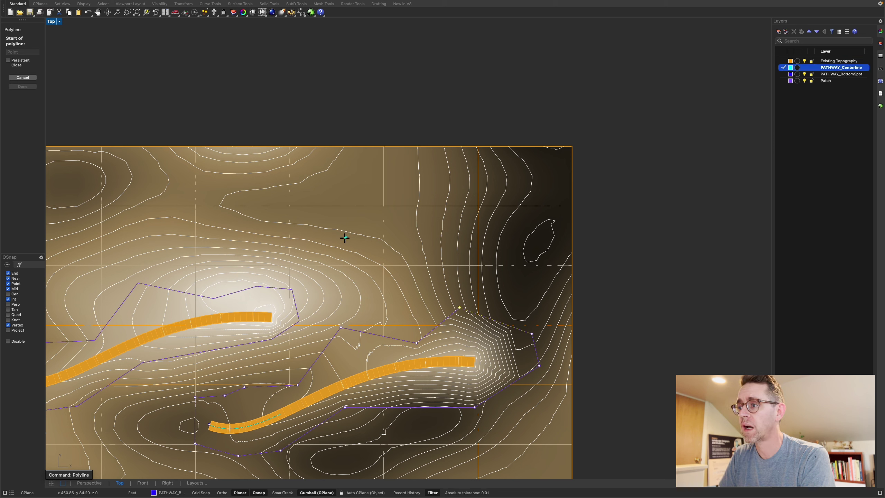
- Draw a six-point zigzag path centerline across the northeastern terrain, from above the original path's upper end to the east side, and select it
{"action": "left_click", "coordinate": [260, 248]}
{"action": "left_click", "coordinate": [347, 198]}
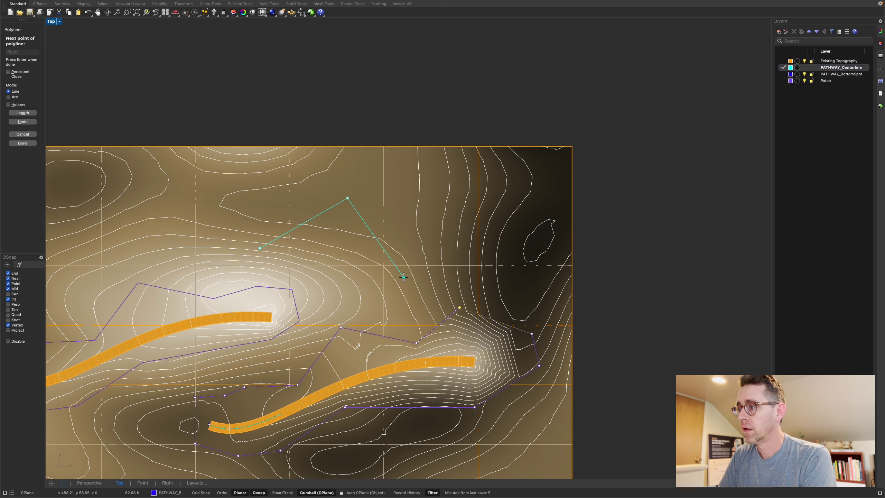
{"action": "left_click", "coordinate": [404, 277]}
{"action": "left_click", "coordinate": [451, 208]}
{"action": "left_click", "coordinate": [519, 276]}
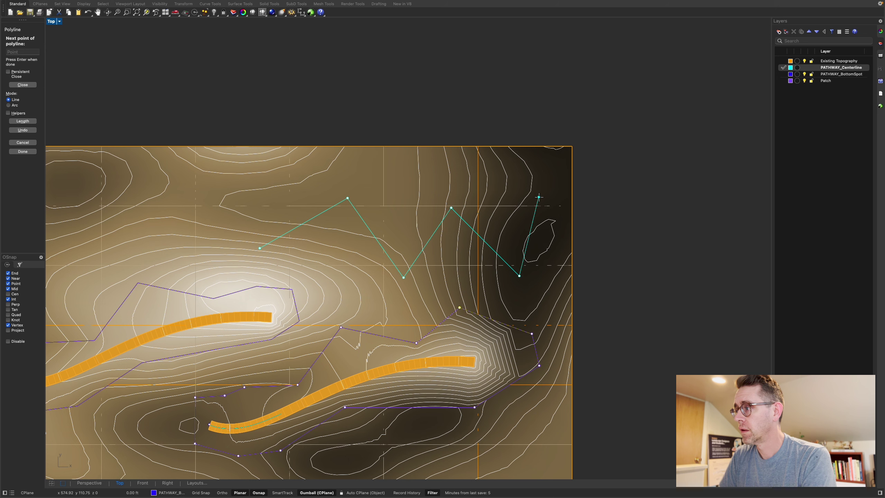
{"action": "key", "text": "Return"}
{"action": "left_click", "coordinate": [499, 254]}
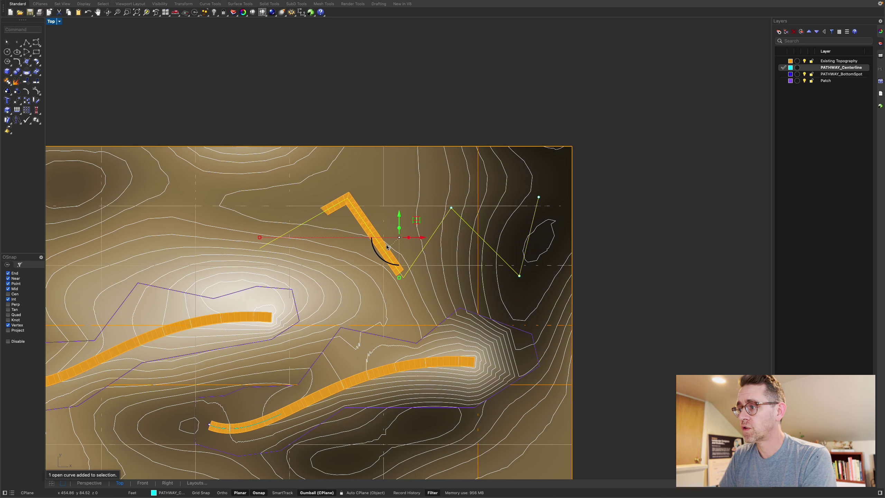
- Place a bottom spot point on the PATHWAY_BottomSpots layer at the west end of the zigzag centerline
{"action": "right_click_drag", "start_coordinate": [460, 272], "coordinate": [471, 285]}
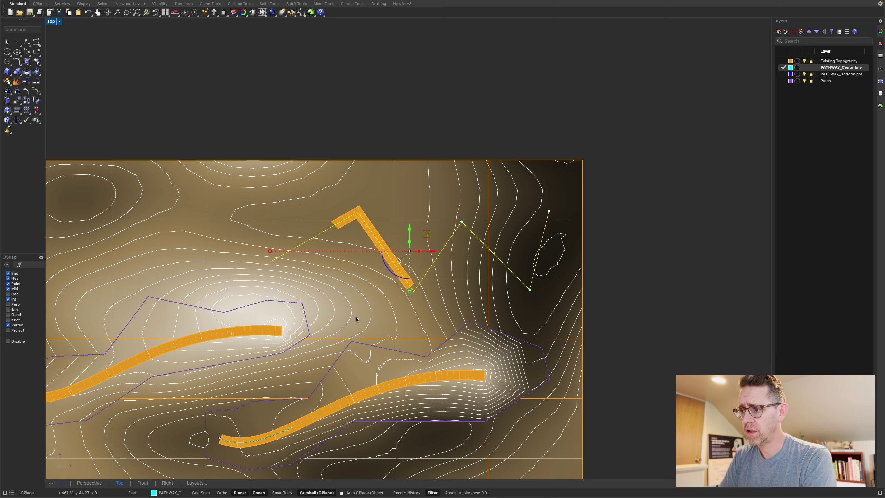
{"action": "scroll", "coordinate": [395, 269], "scroll_direction": "down", "scroll_amount": 2}
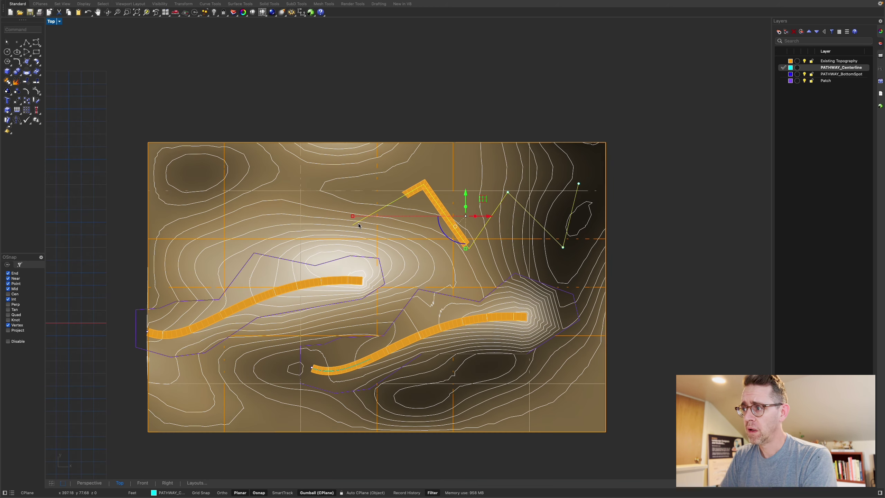
{"action": "right_click_drag", "start_coordinate": [436, 225], "coordinate": [401, 230]}
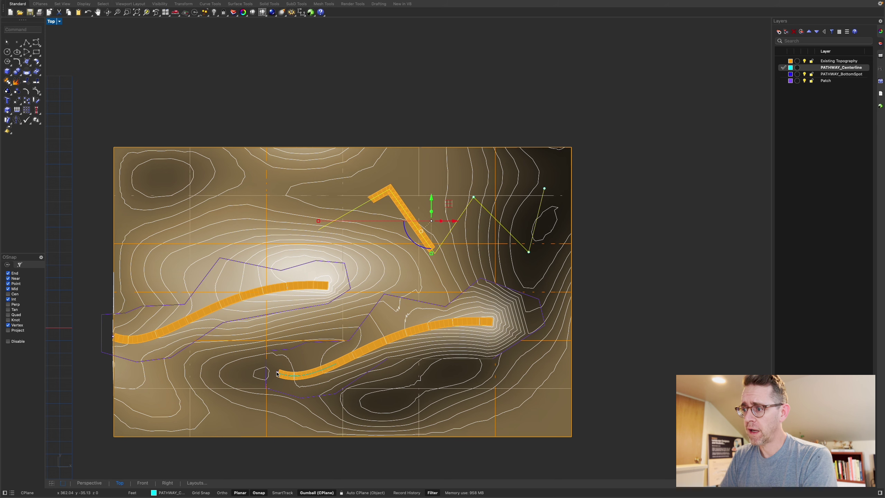
{"action": "right_click_drag", "start_coordinate": [493, 213], "coordinate": [467, 227]}
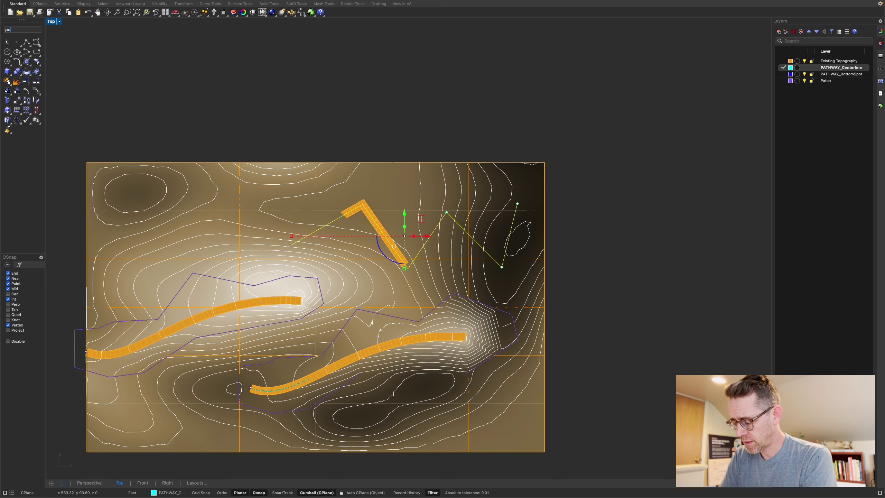
{"action": "type", "text": "int"}
{"action": "key", "text": "Return"}
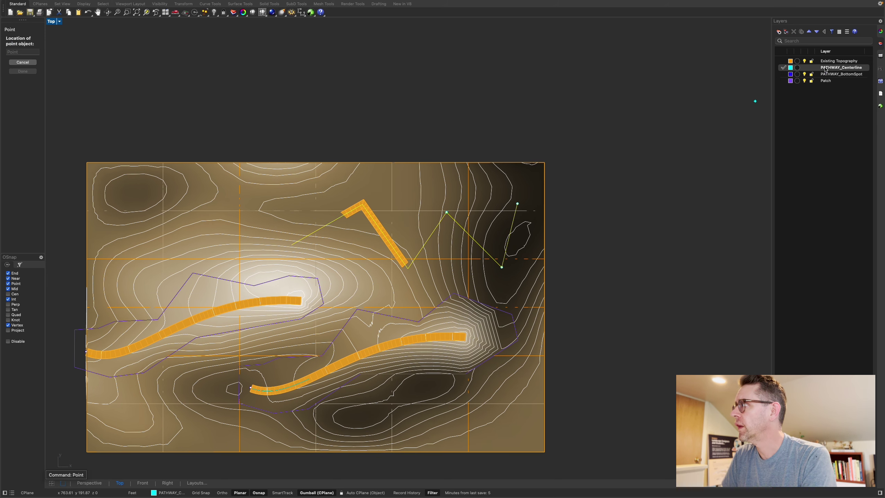
{"action": "left_click", "coordinate": [784, 74]}
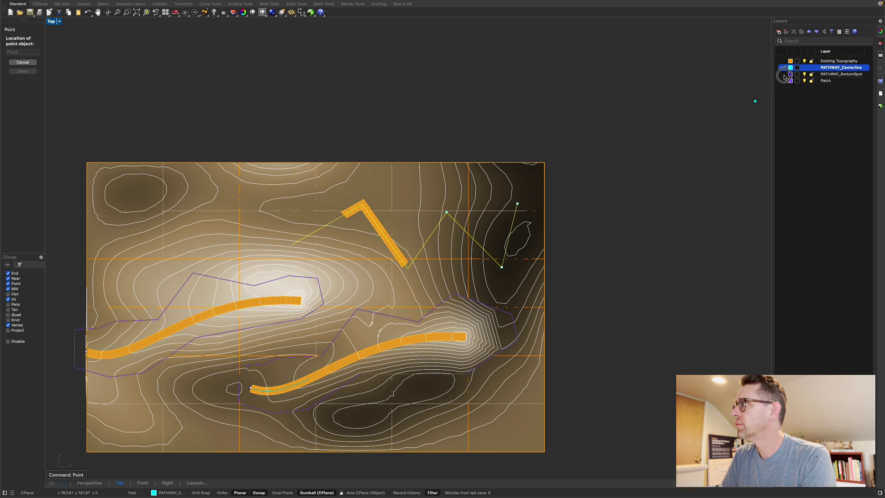
{"action": "left_click", "coordinate": [295, 247]}
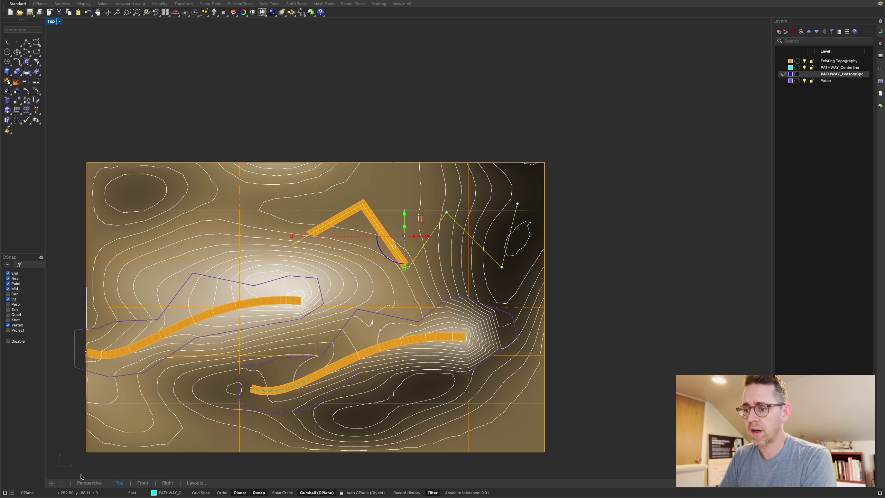
- Draw a closed polyline boundary around the zigzag path on the Patch layer
{"action": "right_click_drag", "start_coordinate": [477, 260], "coordinate": [463, 270]}
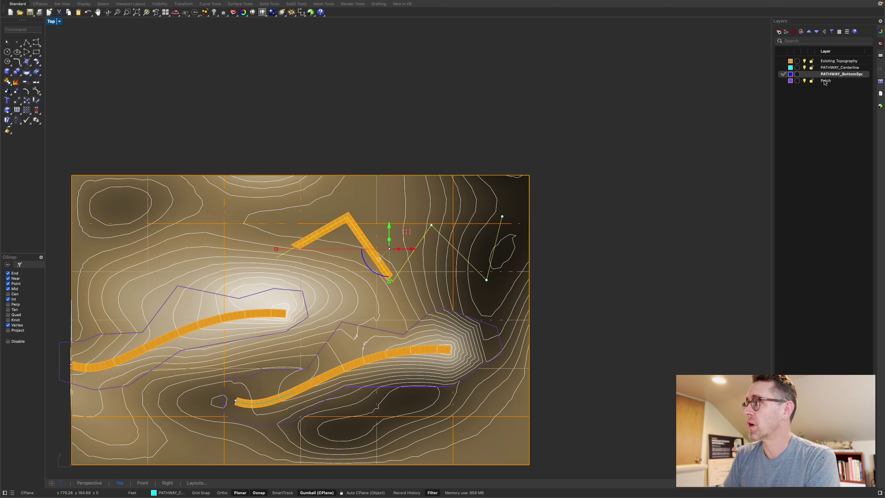
{"action": "left_click", "coordinate": [785, 81]}
{"action": "type", "text": "po"}
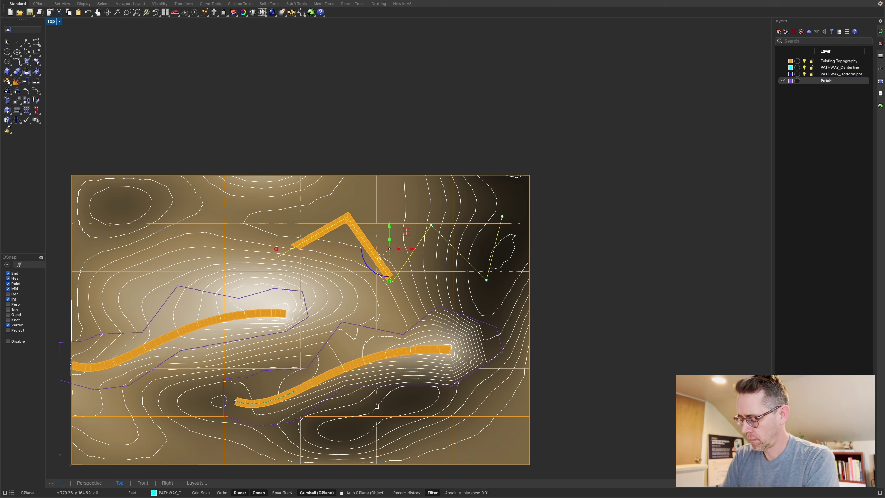
{"action": "type", "text": "lyline"}
{"action": "key", "text": "Return"}
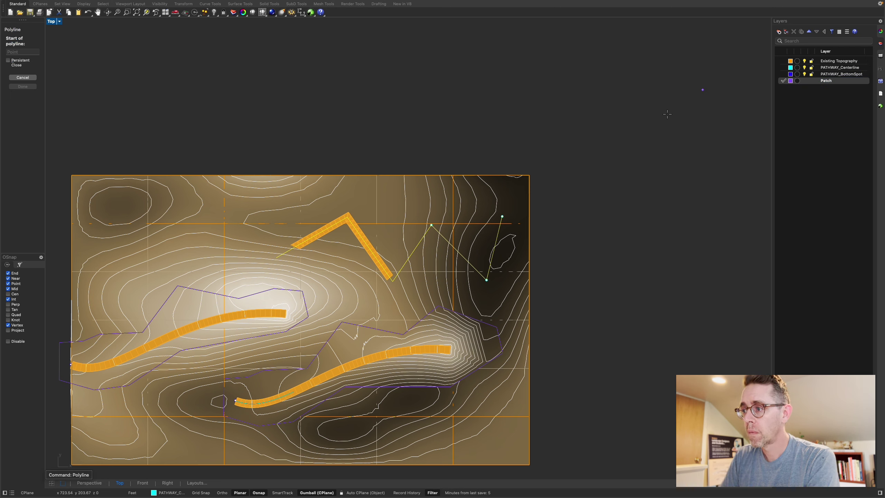
{"action": "left_click", "coordinate": [249, 238]}
{"action": "left_click", "coordinate": [351, 192]}
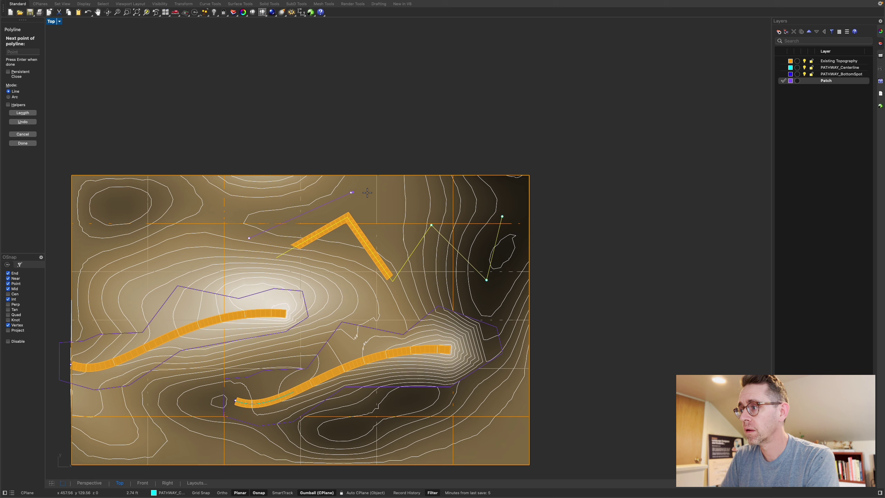
{"action": "left_click", "coordinate": [517, 198]}
{"action": "left_click", "coordinate": [519, 271]}
{"action": "left_click", "coordinate": [514, 298]}
{"action": "left_click", "coordinate": [434, 290]}
{"action": "left_click", "coordinate": [370, 301]}
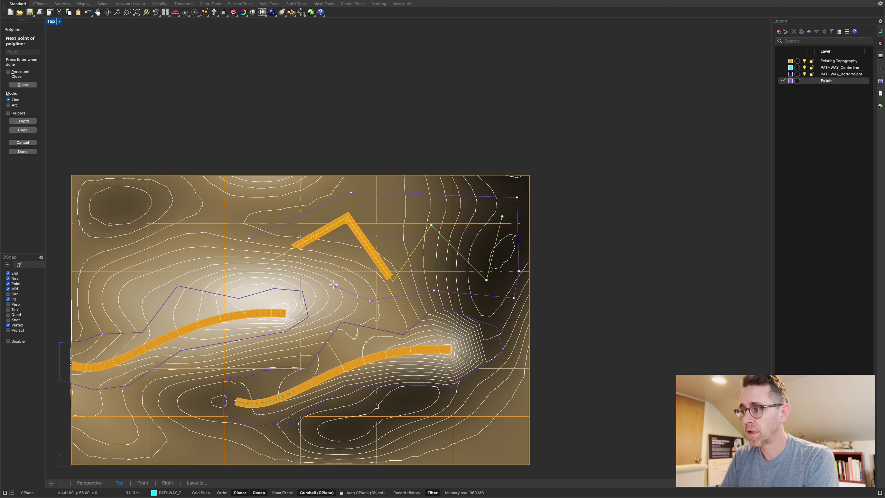
{"action": "left_click", "coordinate": [335, 271]}
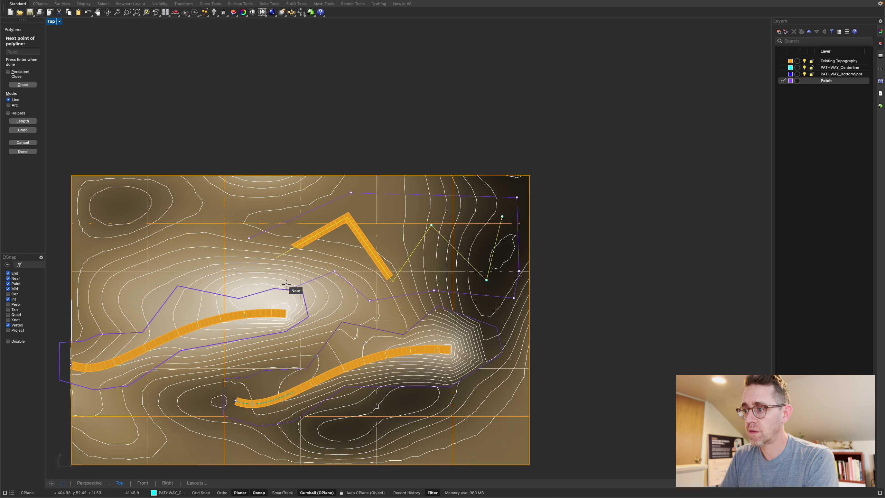
{"action": "left_click", "coordinate": [249, 238]}
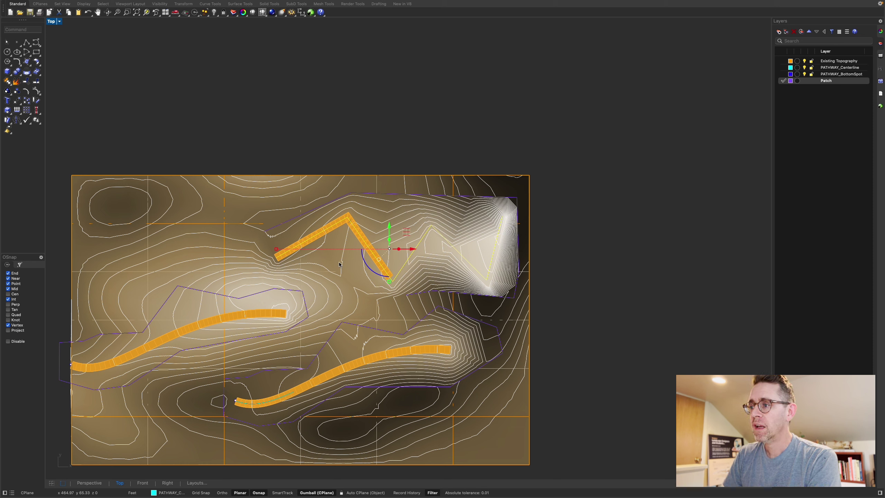
- Reverse the direction of the zigzag path centerline with the Flip command
{"action": "left_click", "coordinate": [312, 249]}
{"action": "left_click", "coordinate": [325, 228]}
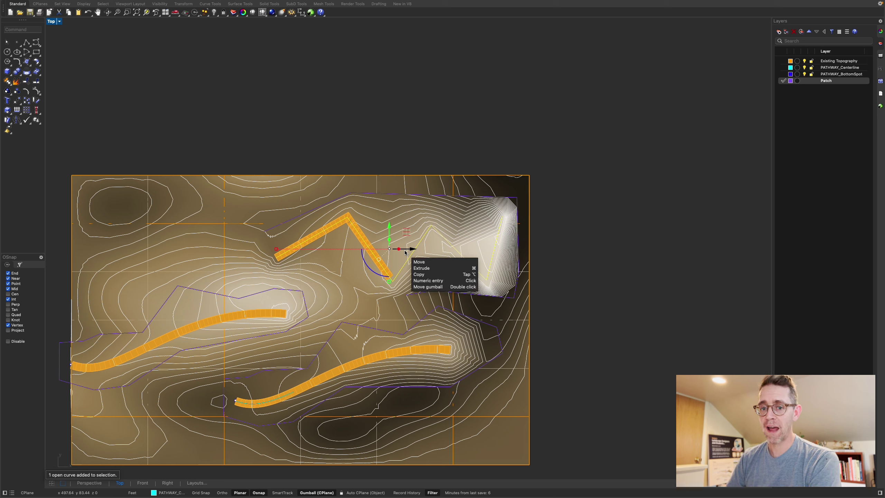
{"action": "mouse_move", "coordinate": [405, 252]}
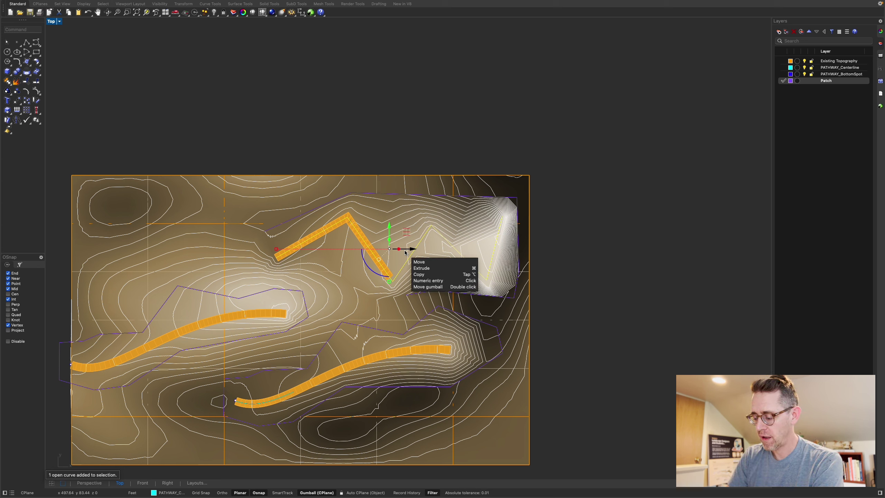
{"action": "type", "text": "Flip"}
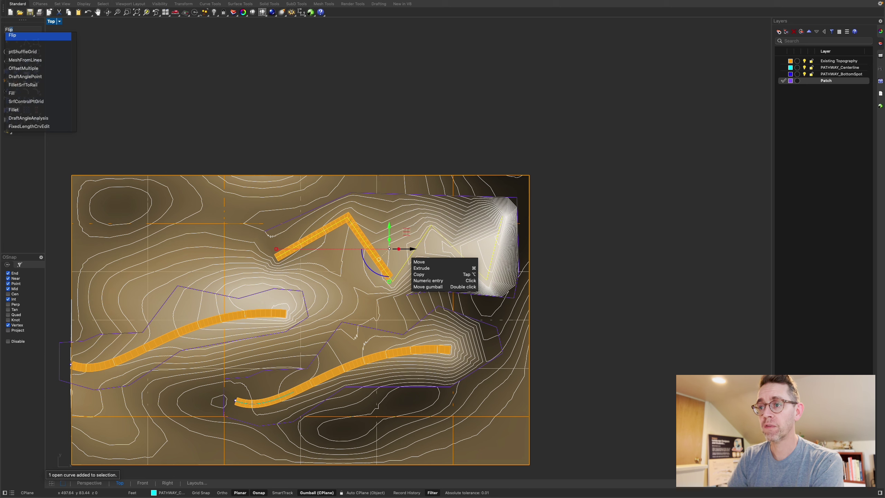
{"action": "key", "text": "Return"}
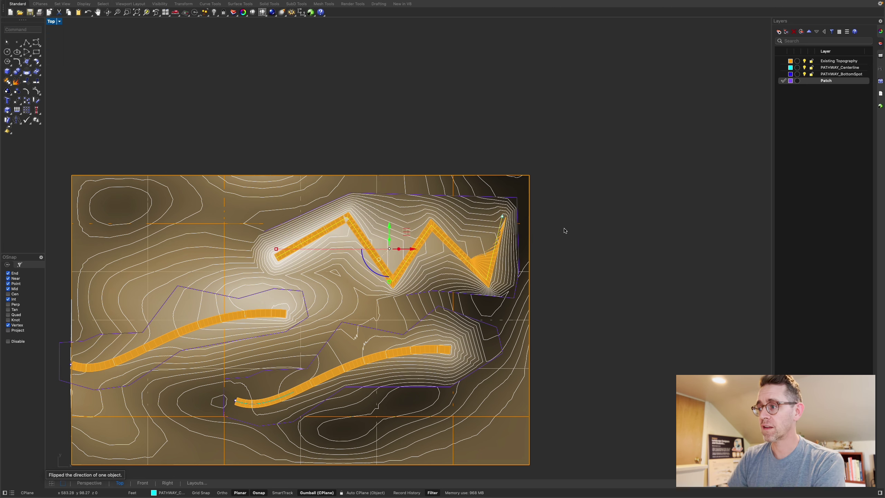
- Move the zigzag centerline's last bend vertex, near the terrain's east side, slightly north-west and clear the selection
{"action": "scroll", "coordinate": [530, 258], "scroll_direction": "up", "scroll_amount": 5}
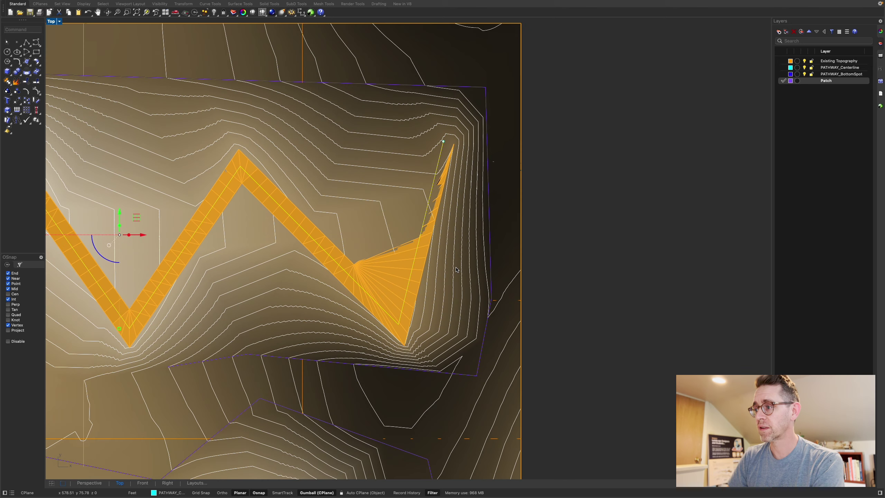
{"action": "scroll", "coordinate": [438, 252], "scroll_direction": "down", "scroll_amount": 3}
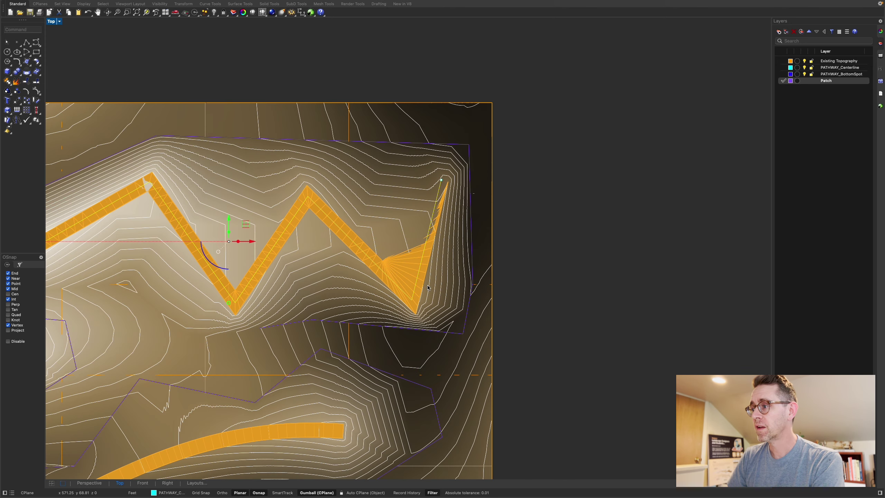
{"action": "left_click", "coordinate": [413, 300]}
{"action": "left_click_drag", "start_coordinate": [428, 293], "coordinate": [417, 261]}
{"action": "right_click_drag", "start_coordinate": [417, 262], "coordinate": [481, 305]}
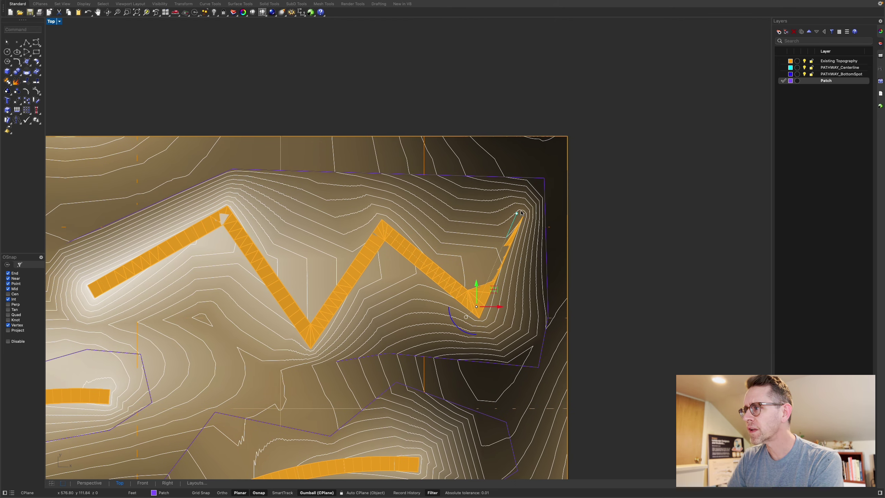
{"action": "key", "text": "Escape"}
{"action": "key", "text": "Escape"}
- Move the bottom spot point from the zigzag path's west end to just beside its east end
{"action": "right_click_drag", "start_coordinate": [147, 273], "coordinate": [286, 267]}
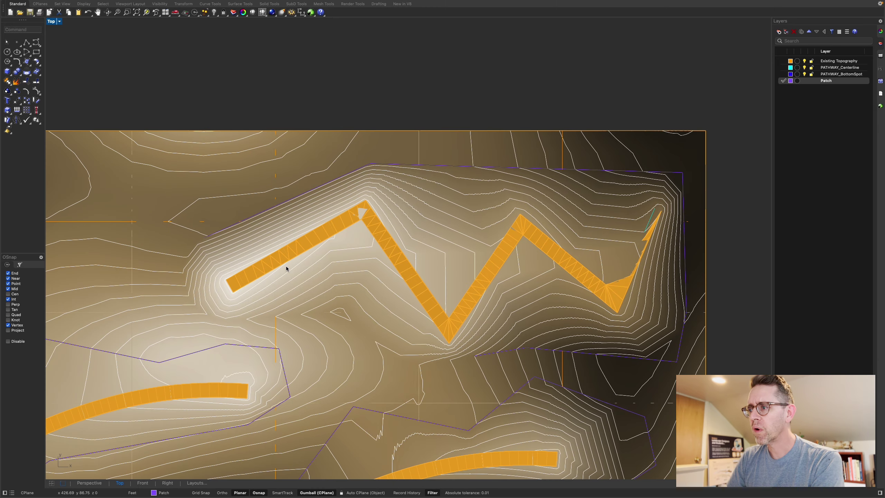
{"action": "left_click", "coordinate": [247, 271]}
{"action": "left_click_drag", "start_coordinate": [247, 271], "coordinate": [655, 193]}
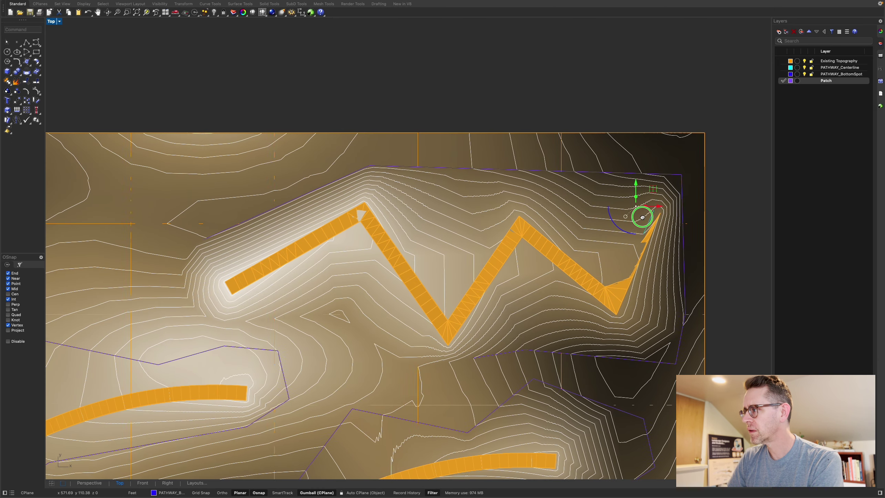
- Round all corners of the zigzag centerline using FilletCorners with a radius of 10.00
{"action": "right_click_drag", "start_coordinate": [588, 247], "coordinate": [493, 296]}
{"action": "left_click", "coordinate": [520, 289]}
{"action": "scroll", "coordinate": [498, 278], "scroll_direction": "down", "scroll_amount": 2}
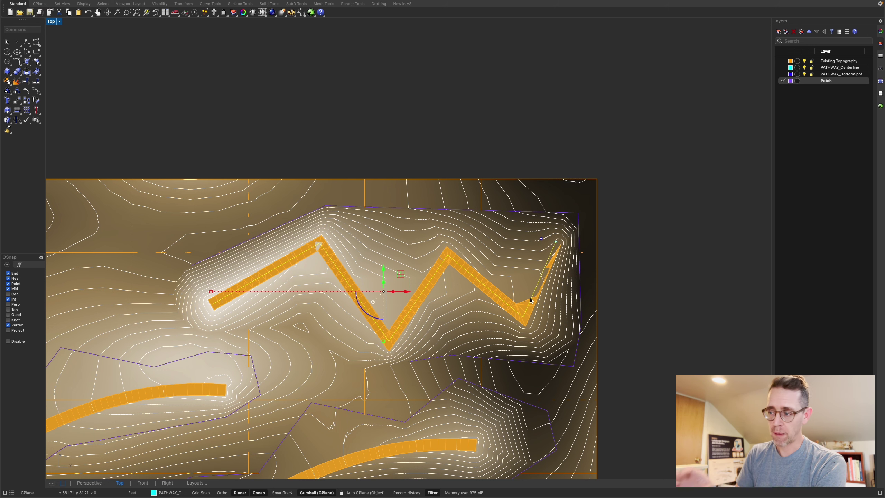
{"action": "scroll", "coordinate": [558, 321], "scroll_direction": "down", "scroll_amount": 3}
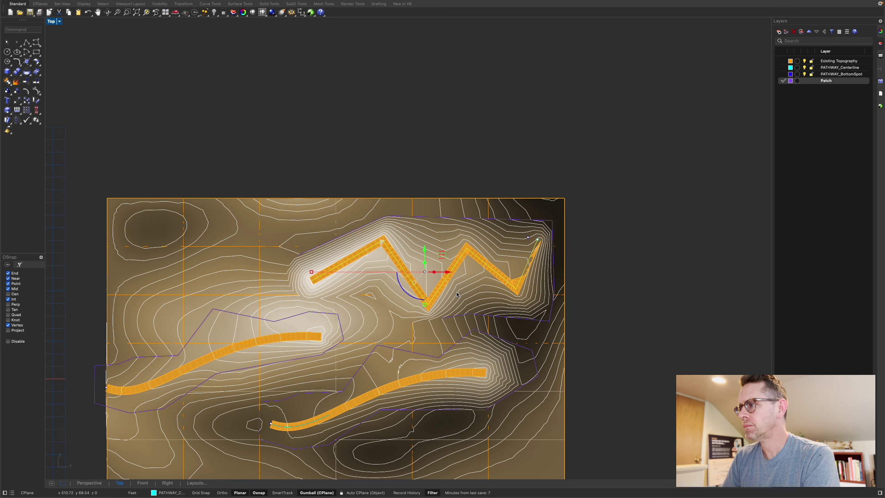
{"action": "scroll", "coordinate": [453, 289], "scroll_direction": "right", "scroll_amount": 2}
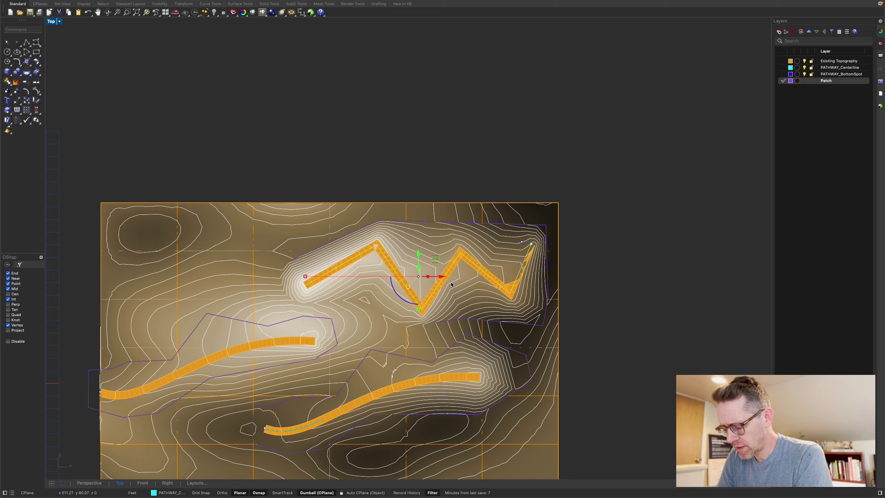
{"action": "type", "text": "Fillet"}
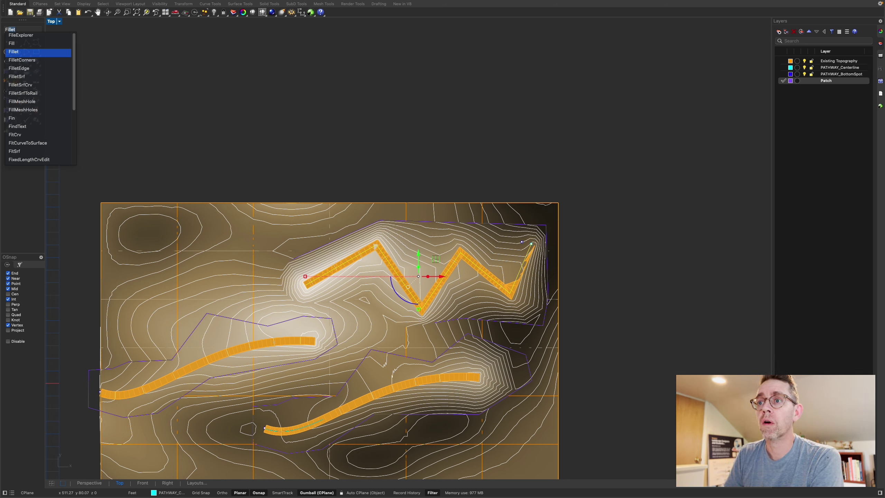
{"action": "key", "text": "Down"}
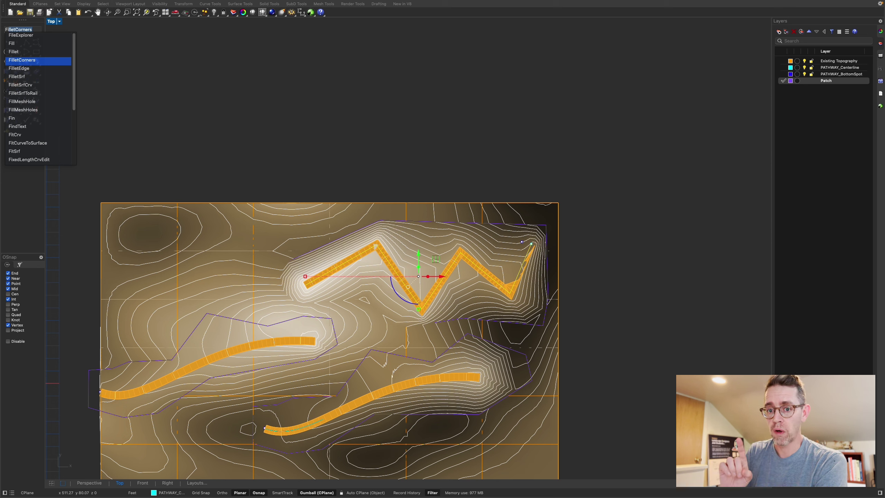
{"action": "key", "text": "Return"}
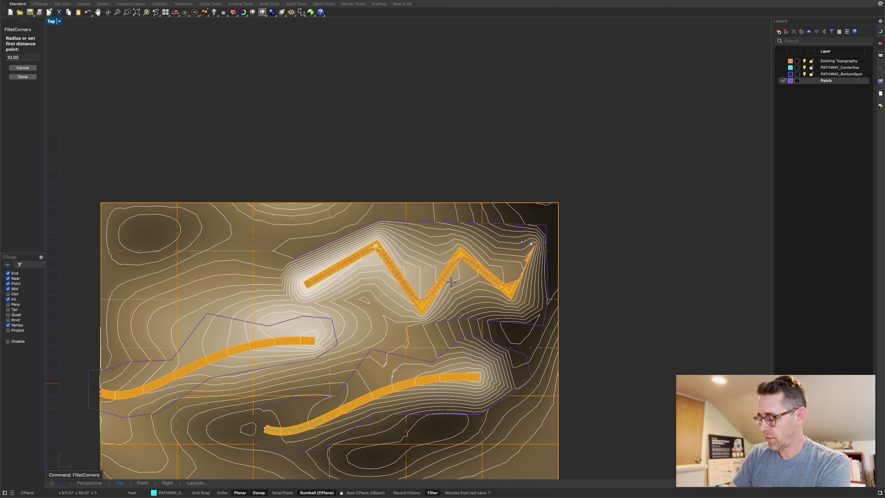
{"action": "key", "text": "Return"}
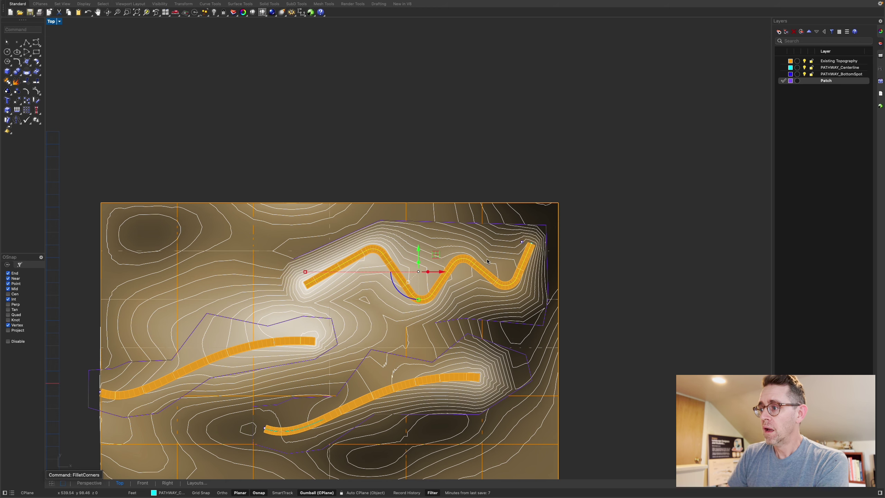
- Scale the rounded zigzag centerline down uniformly about its center, ending at roughly half its original length
{"action": "scroll", "coordinate": [487, 259], "scroll_direction": "up", "scroll_amount": 5}
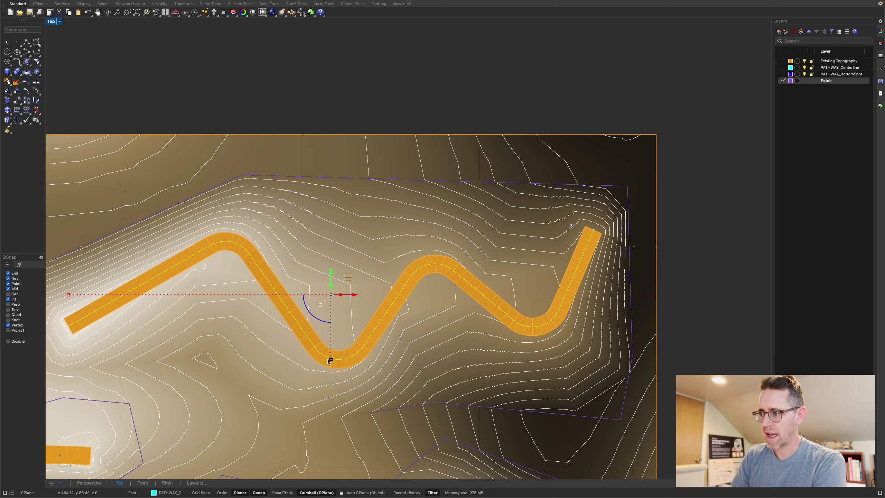
{"action": "left_click_drag", "start_coordinate": [331, 359], "coordinate": [342, 311]}
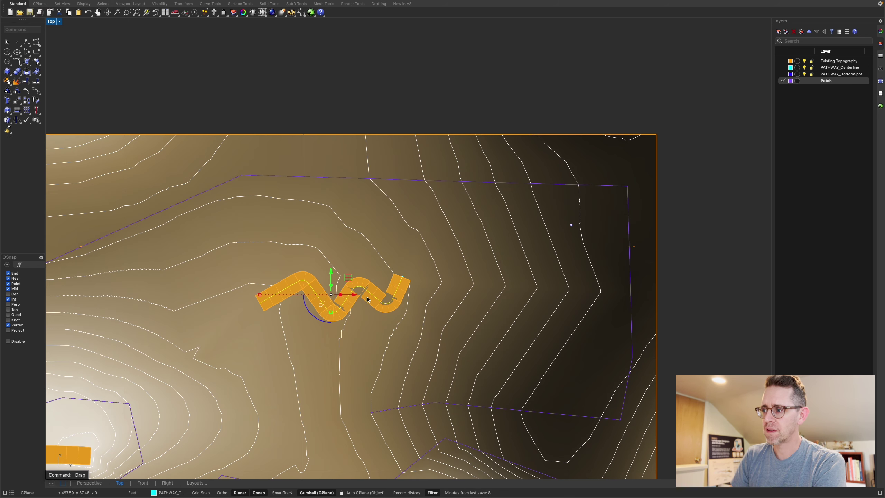
{"action": "scroll", "coordinate": [364, 296], "scroll_direction": "up", "scroll_amount": 5}
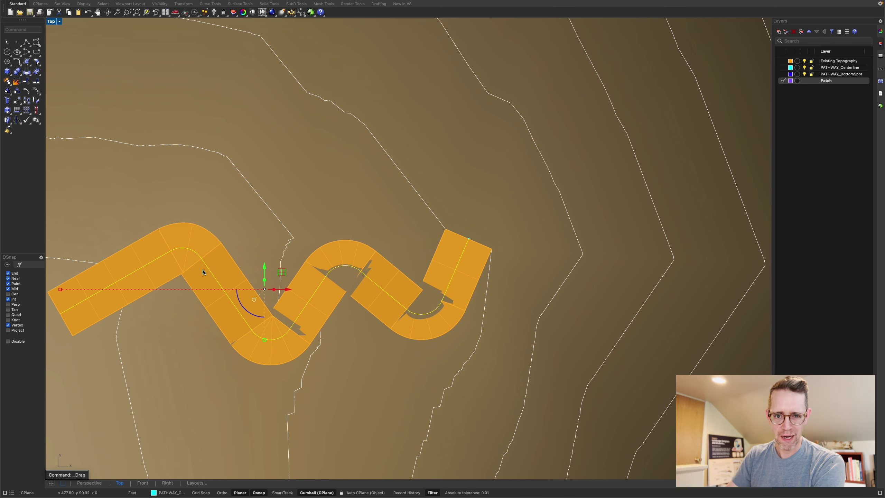
{"action": "left_click_drag", "start_coordinate": [264, 339], "coordinate": [260, 385], "text": "shift"}
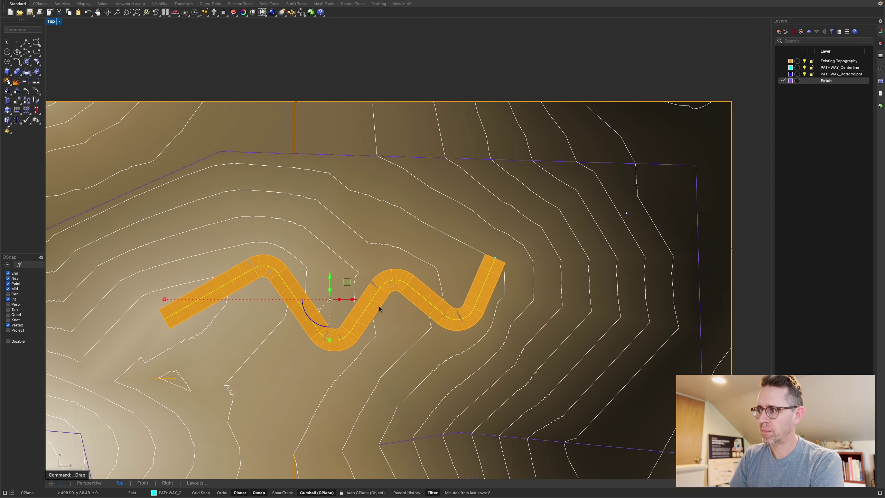